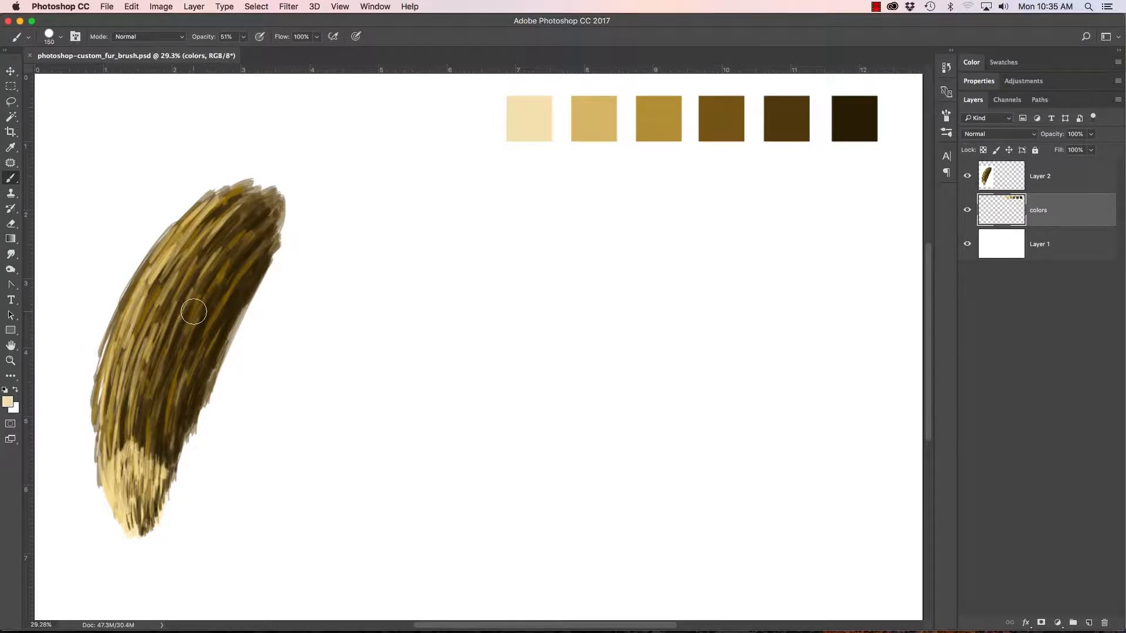
mouse_move(151, 450)
mouse_down()
mouse_move(206, 457)
mouse_move(267, 307)
mouse_up()
mouse_move(257, 260)
mouse_down()
mouse_move(216, 226)
mouse_move(227, 289)
mouse_move(212, 346)
mouse_move(182, 345)
mouse_up()
click(332, 341)
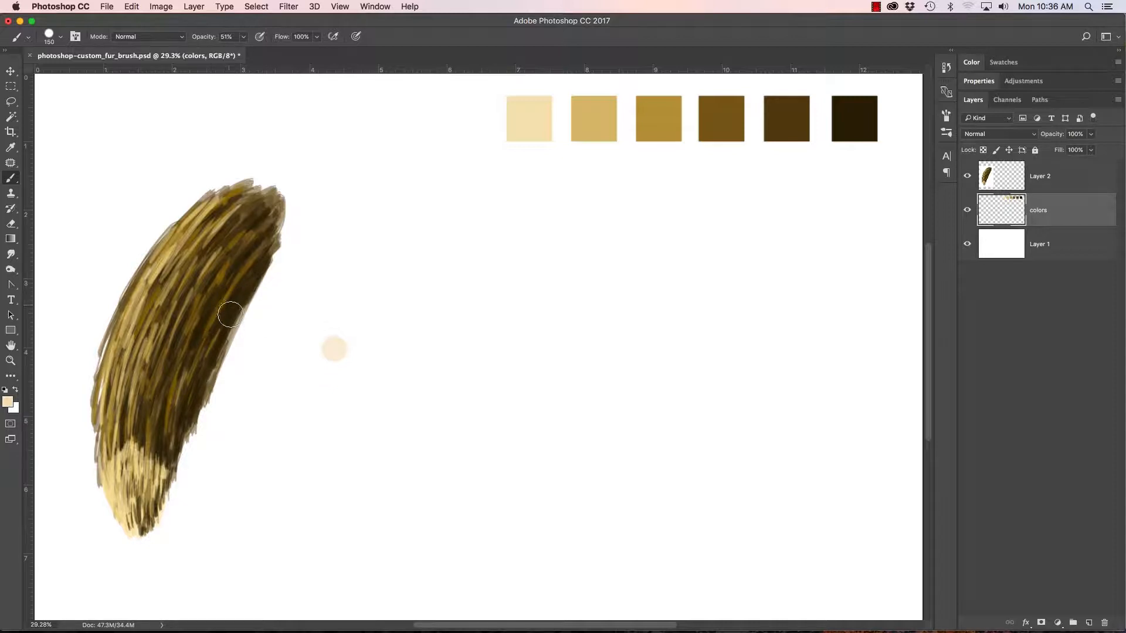
key(super+z)
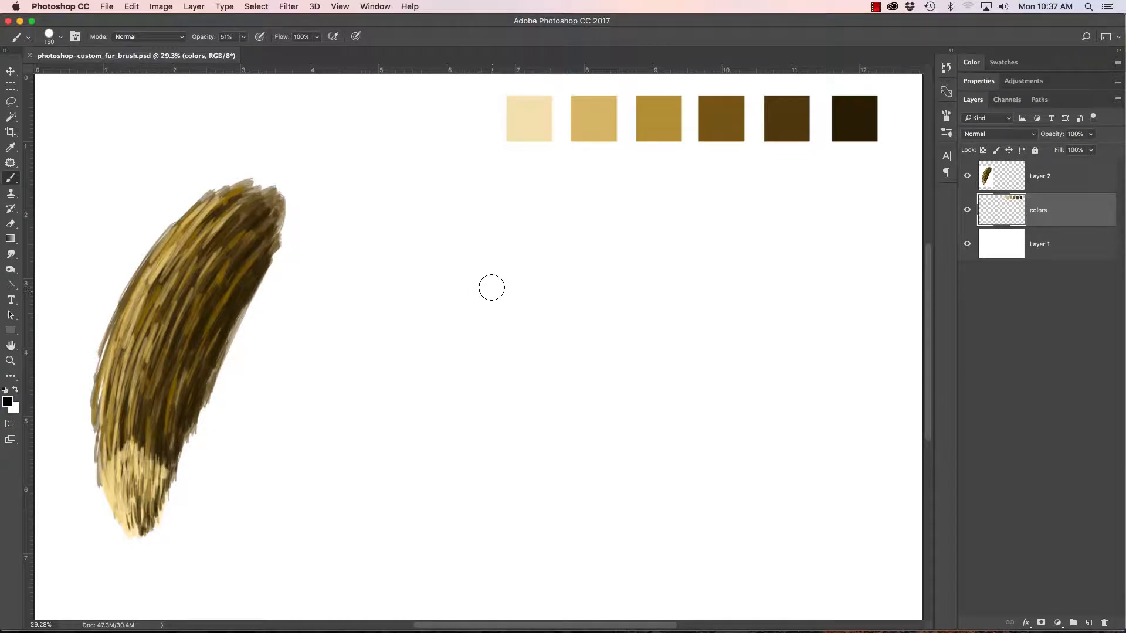
Step: Set up the Hard Round brush at 100 px and undo a test dab on the blank canvas
key(bracketleft)
key(bracketleft)
click(50, 36)
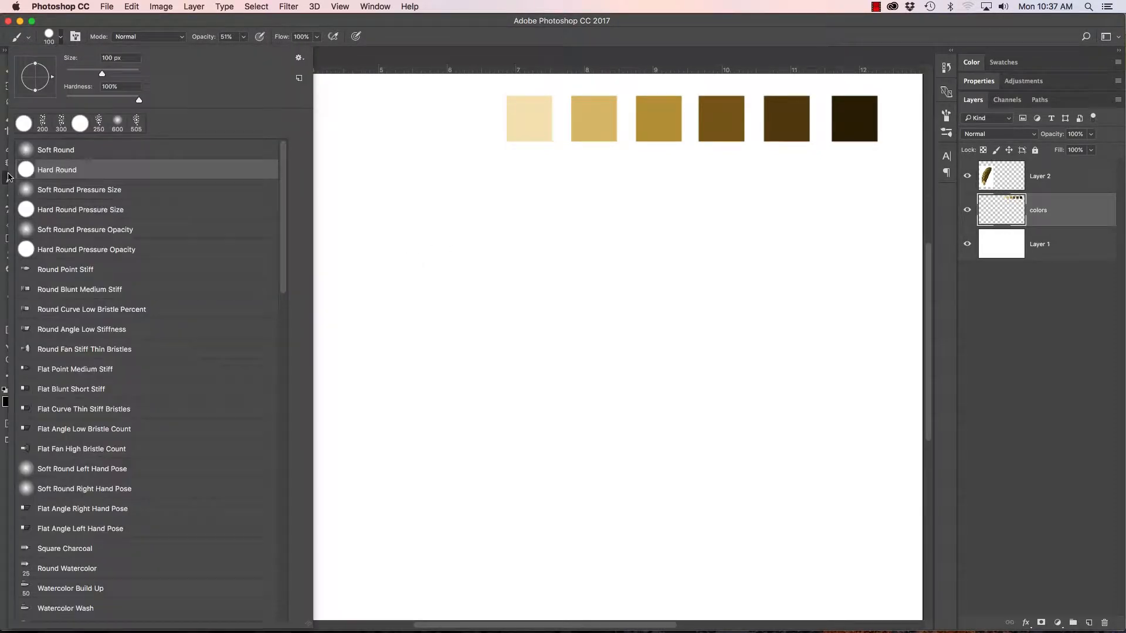
click(27, 170)
click(51, 36)
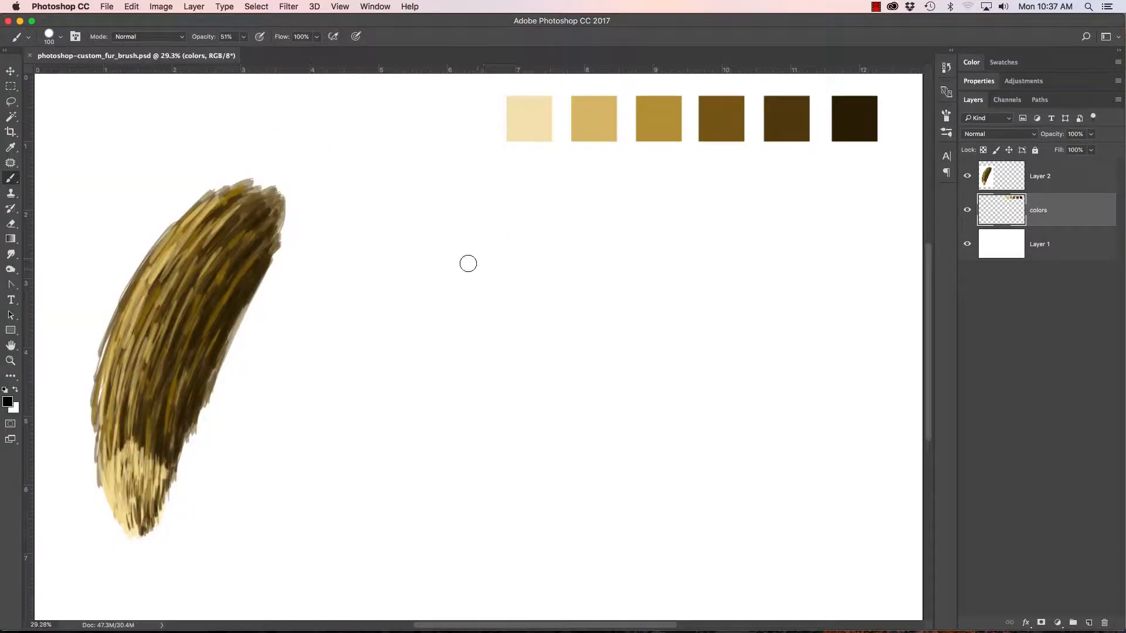
click(459, 269)
key(super+z)
Step: Raise the brush opacity to 100%
click(243, 37)
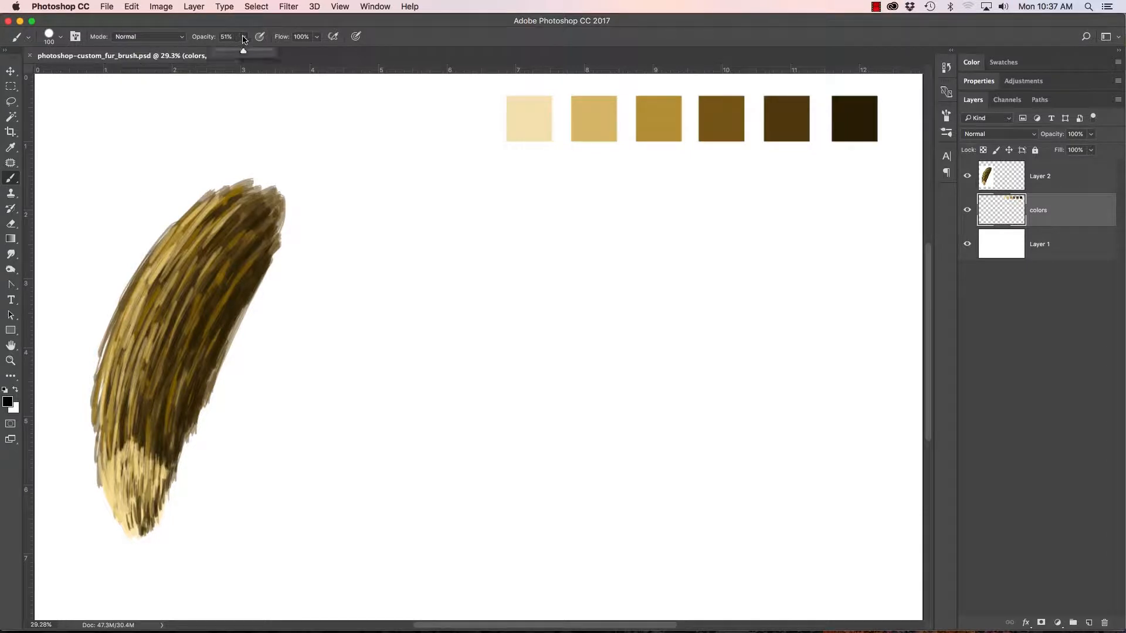
drag(243, 52, 288, 55)
click(243, 37)
Step: Enable Shape Dynamics for the round brush and set the size jitter control to Pen Pressure
click(947, 134)
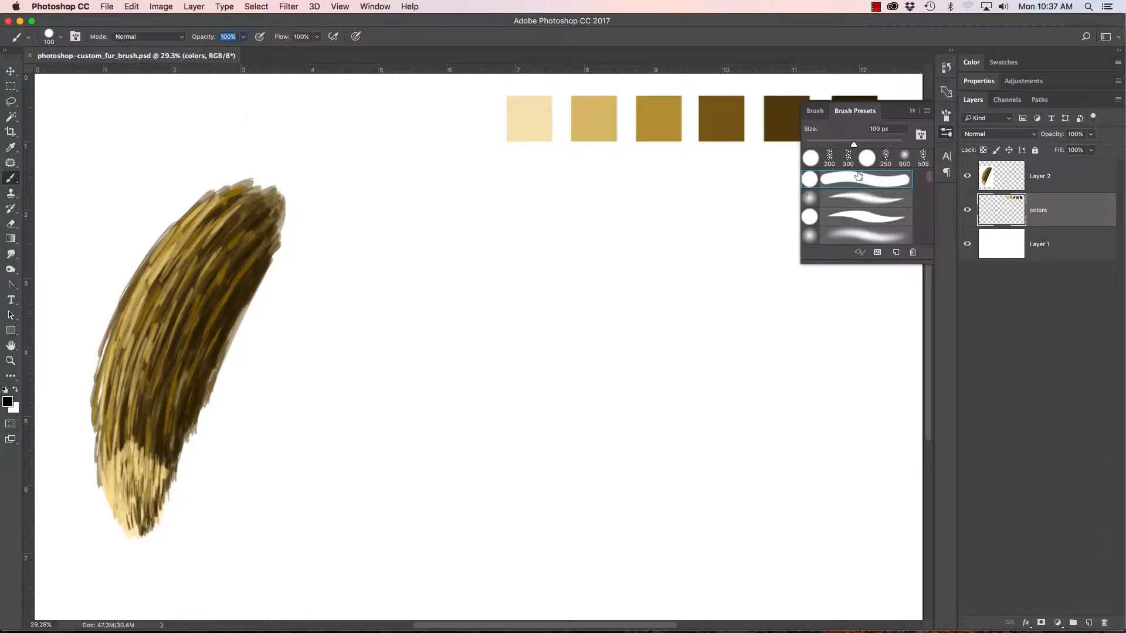
click(815, 112)
click(743, 147)
click(762, 160)
click(852, 154)
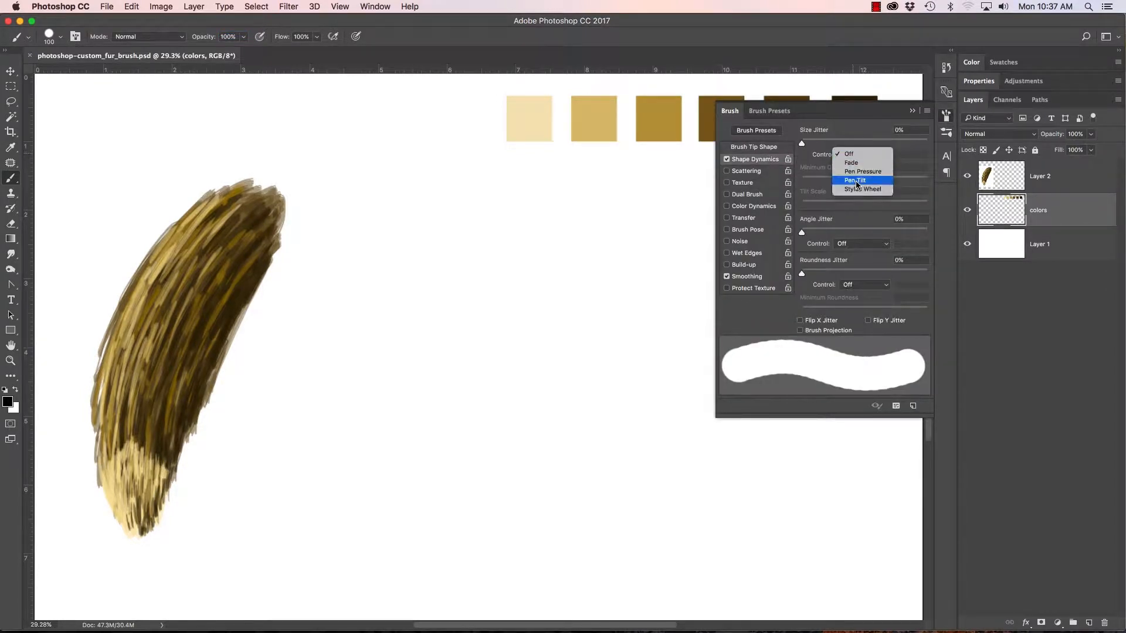
click(860, 172)
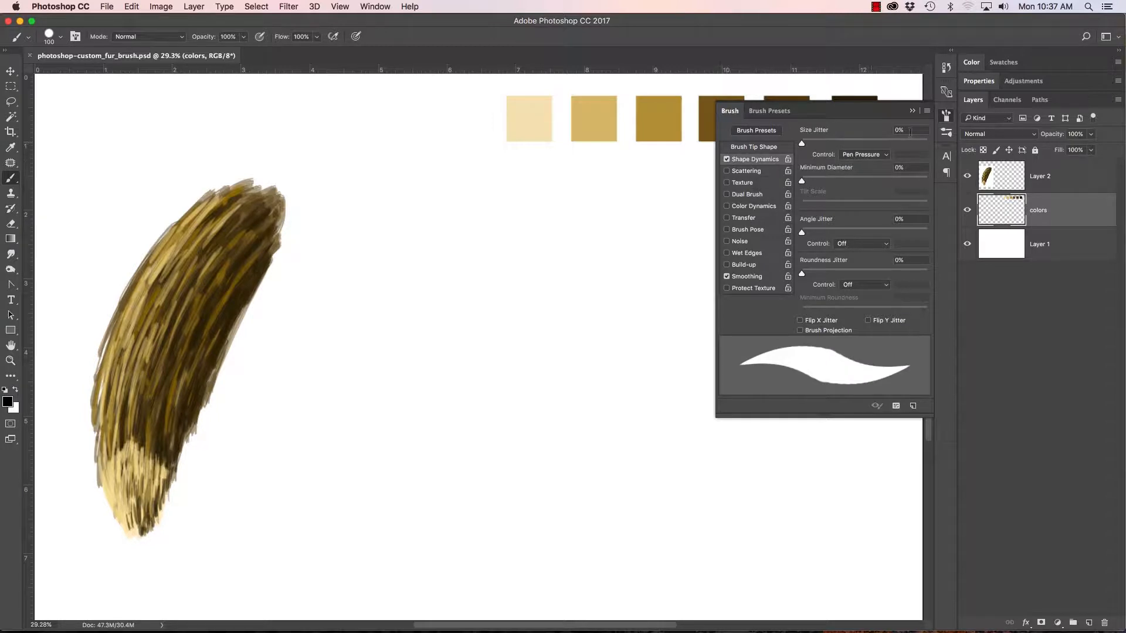
click(912, 111)
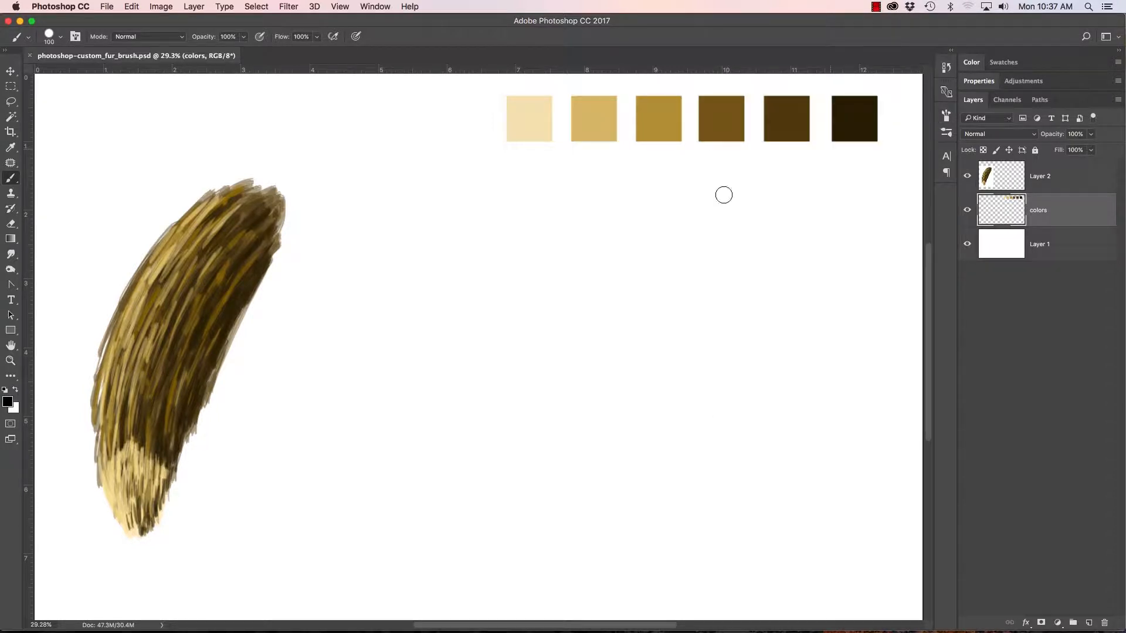
Step: Paint a loose cluster of about a dozen black dots in varied sizes on the blank canvas beside the fur sample
click(412, 265)
mouse_move(441, 257)
mouse_down()
mouse_move(433, 295)
mouse_move(469, 276)
mouse_move(466, 312)
mouse_move(498, 293)
mouse_up()
drag(495, 254, 497, 254)
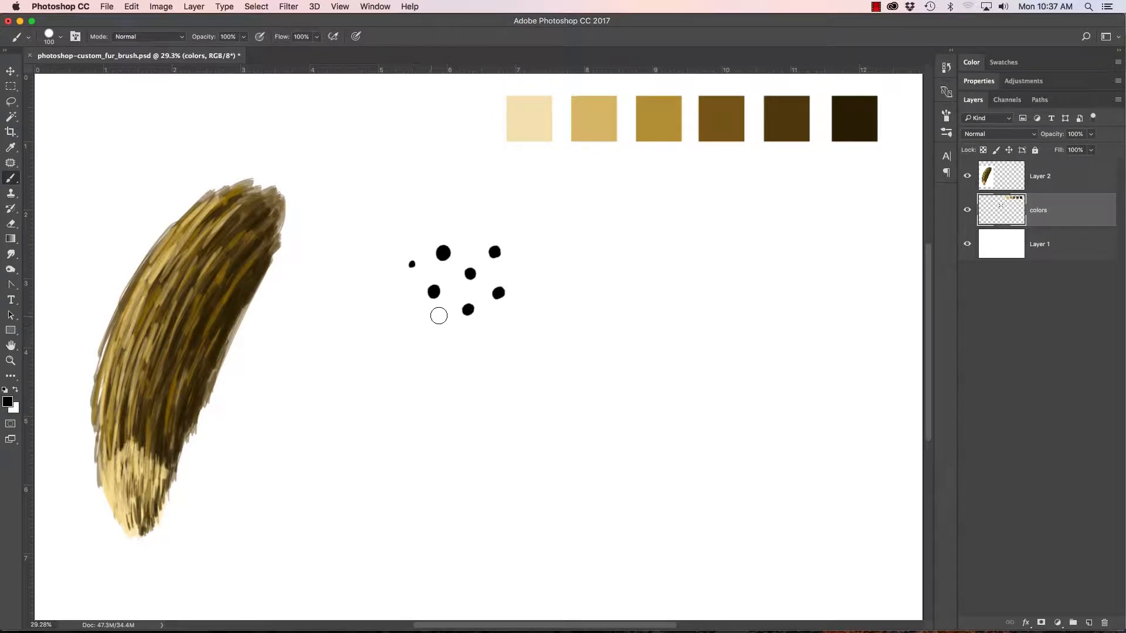
drag(434, 293, 434, 292)
drag(468, 274, 469, 276)
drag(444, 320, 491, 328)
drag(522, 272, 522, 274)
click(521, 312)
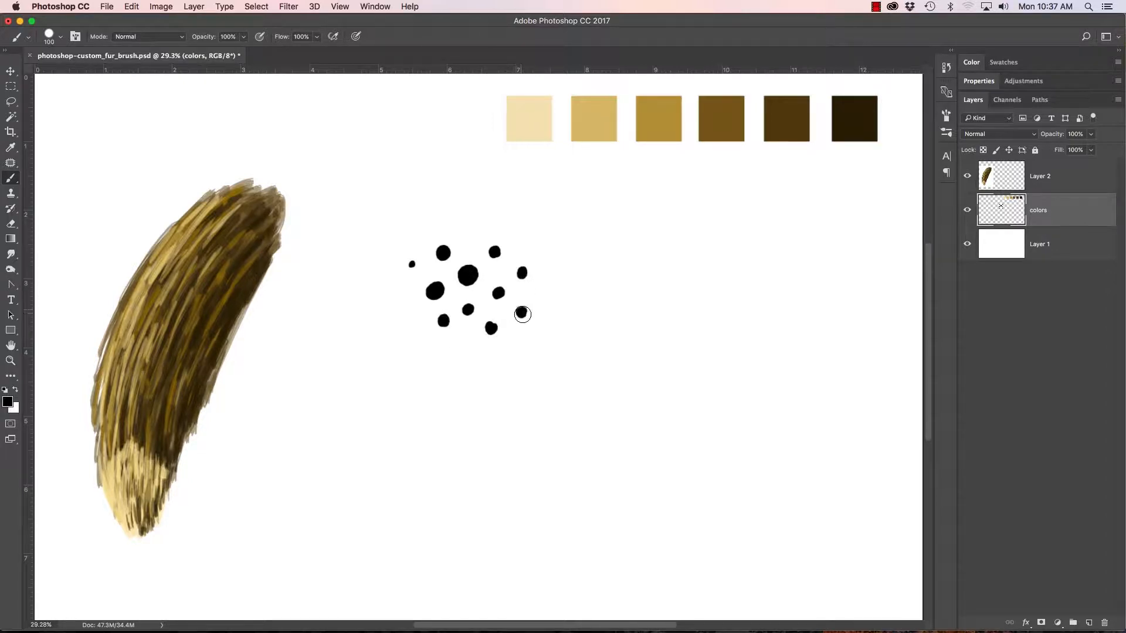
drag(410, 264, 412, 265)
Step: Marquee-select the dot cluster, define it as a brush preset named "Fur", and clear the painted dots
key(m)
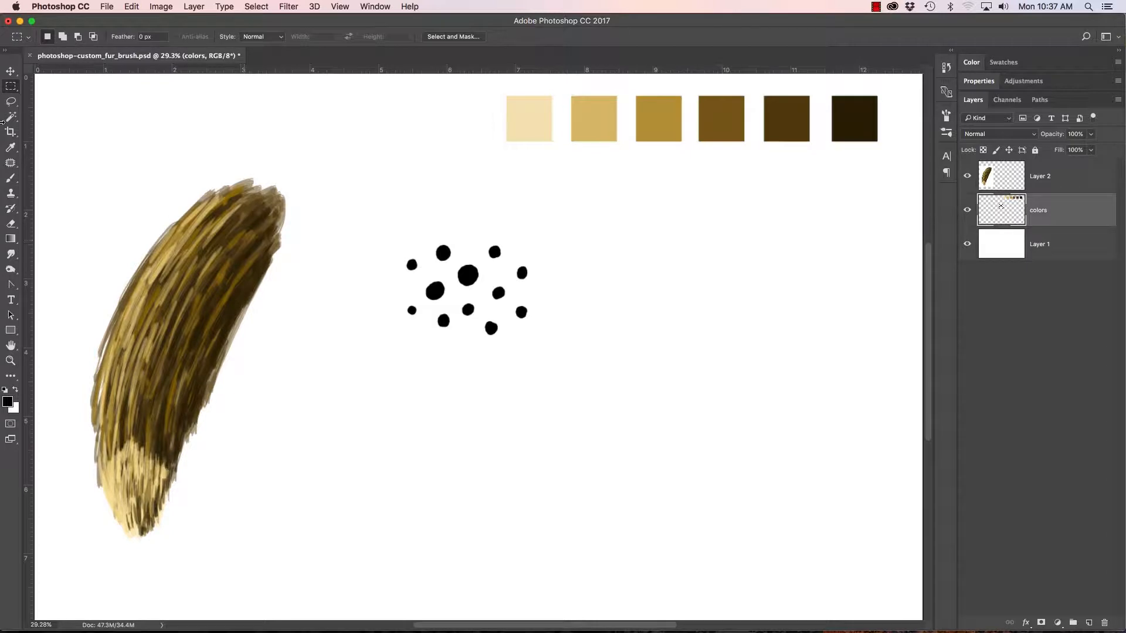
drag(387, 224, 555, 365)
click(106, 6)
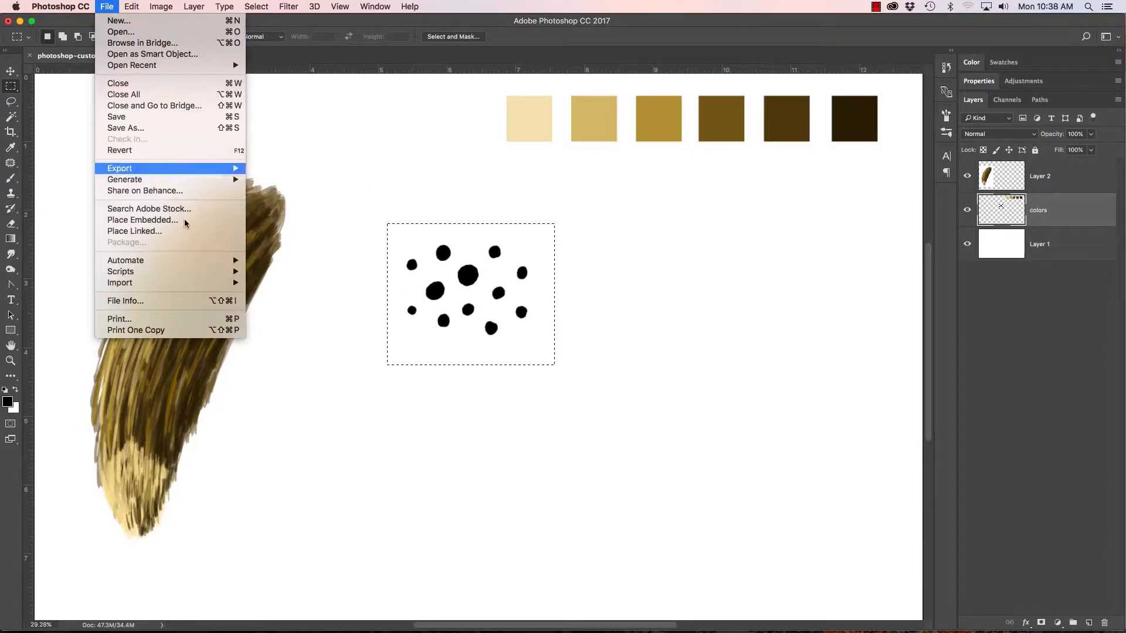
mouse_move(131, 6)
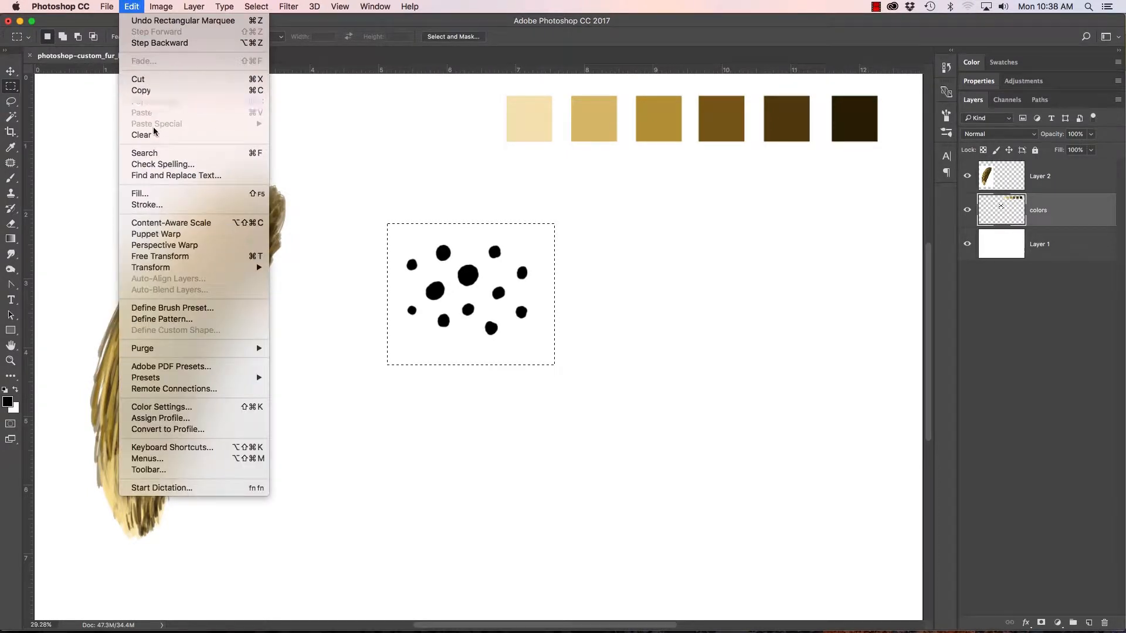
click(202, 312)
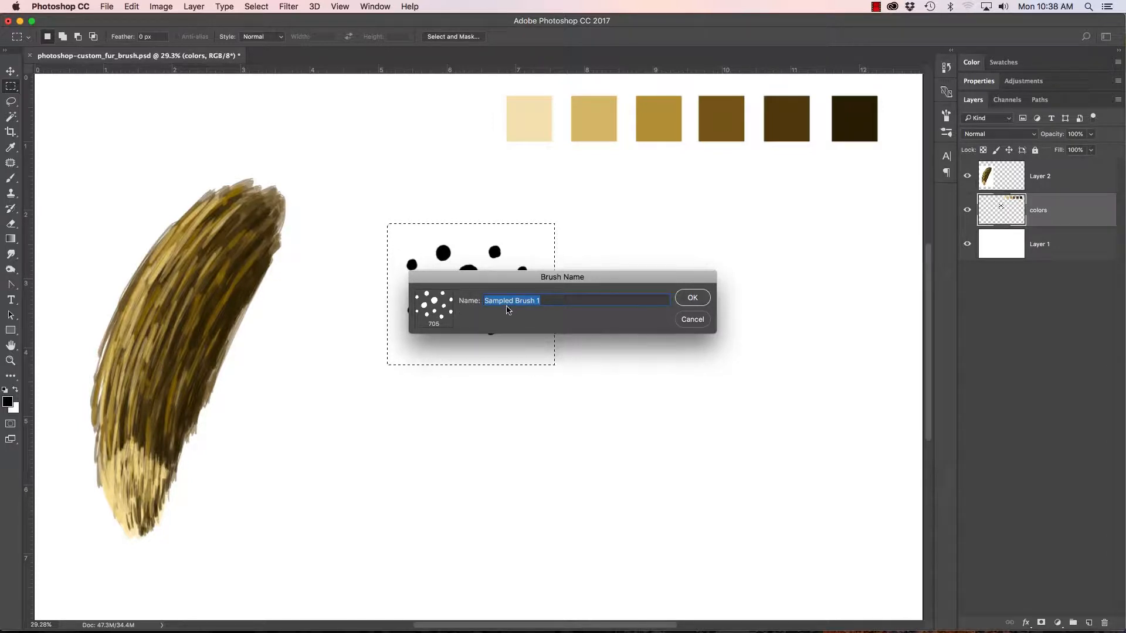
text(Fur)
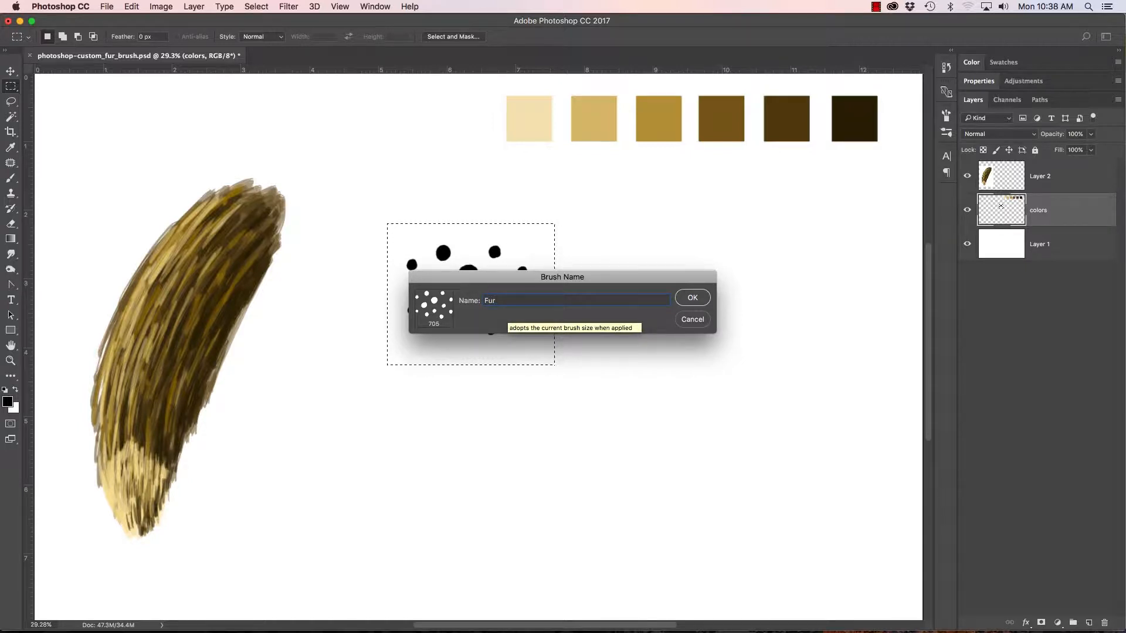
key(Return)
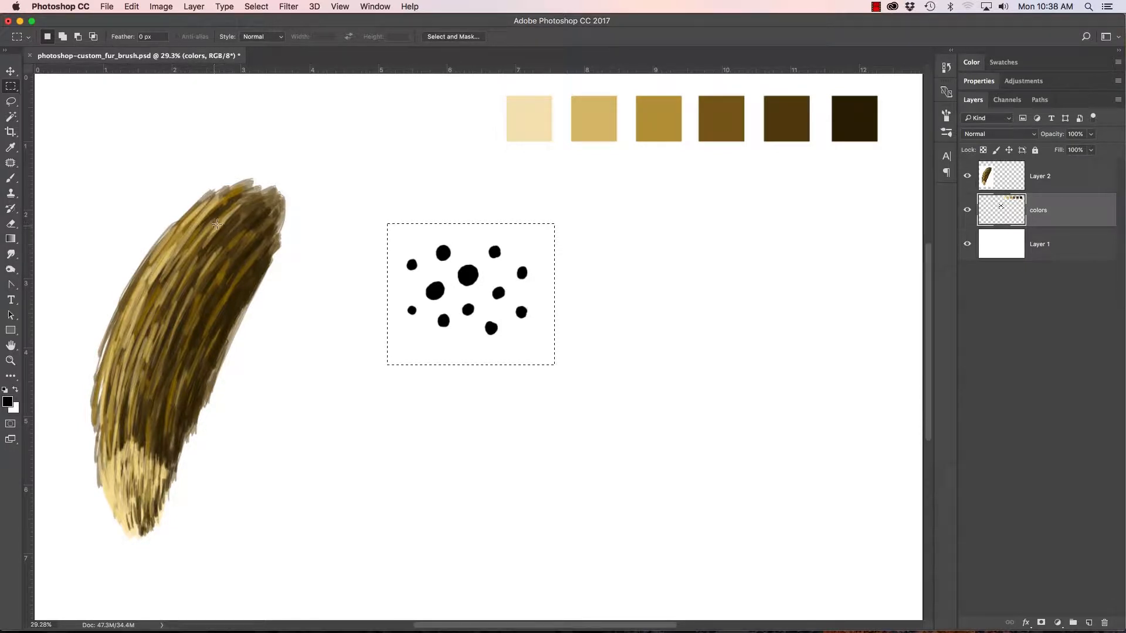
key(Delete)
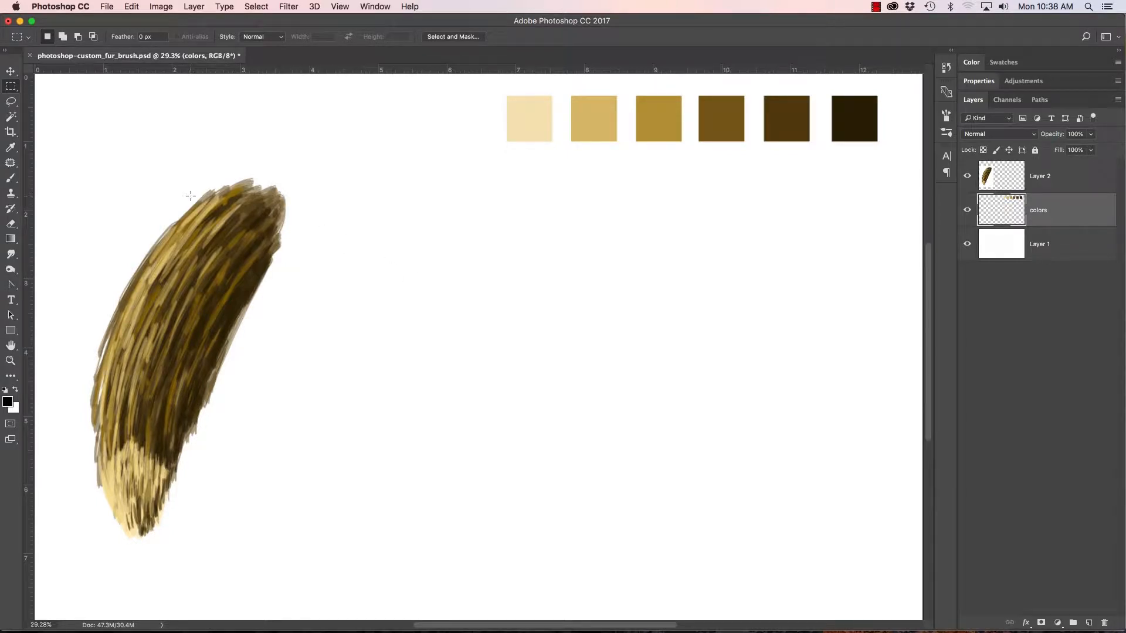
Step: Switch to the Brush tool and find the Fur preset, trying the Small Thumbnail view before returning to Large List
key(b)
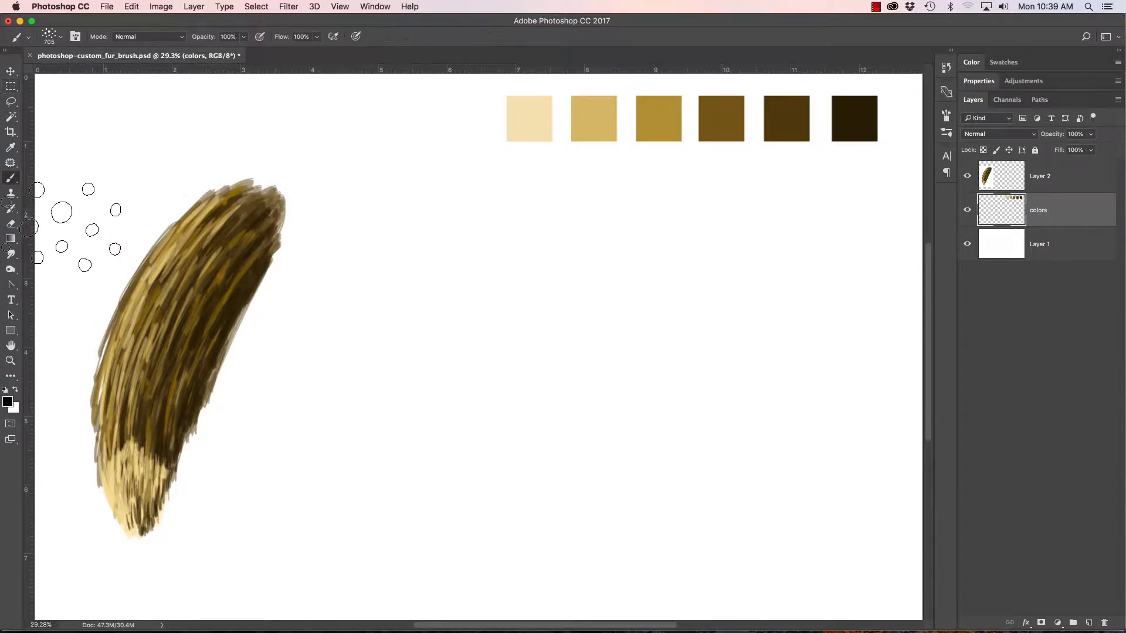
click(61, 39)
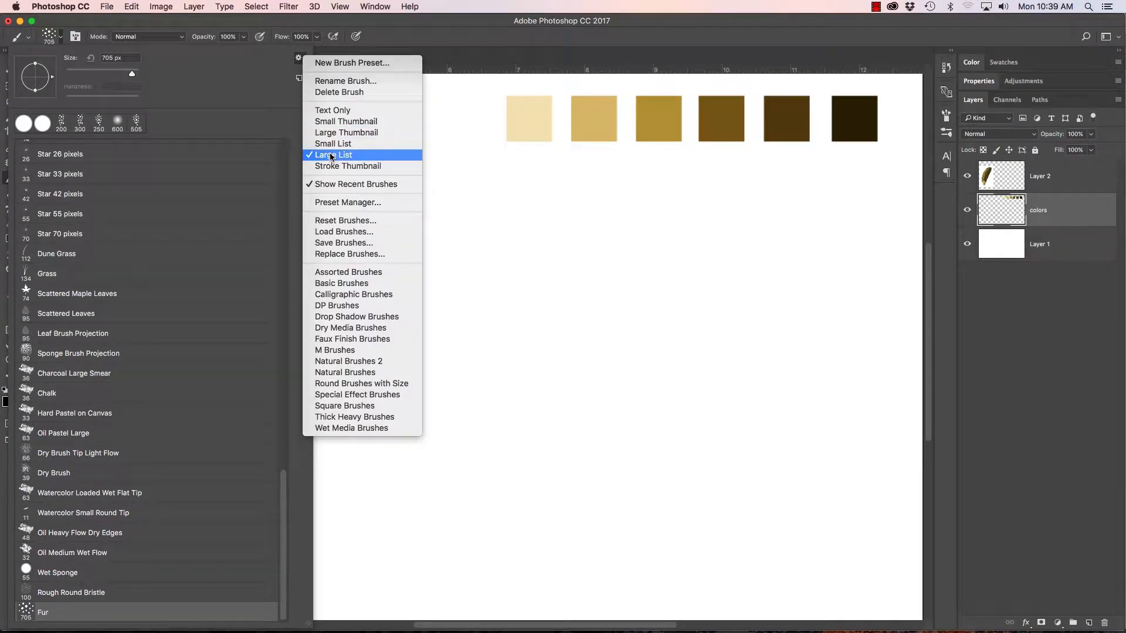
click(336, 122)
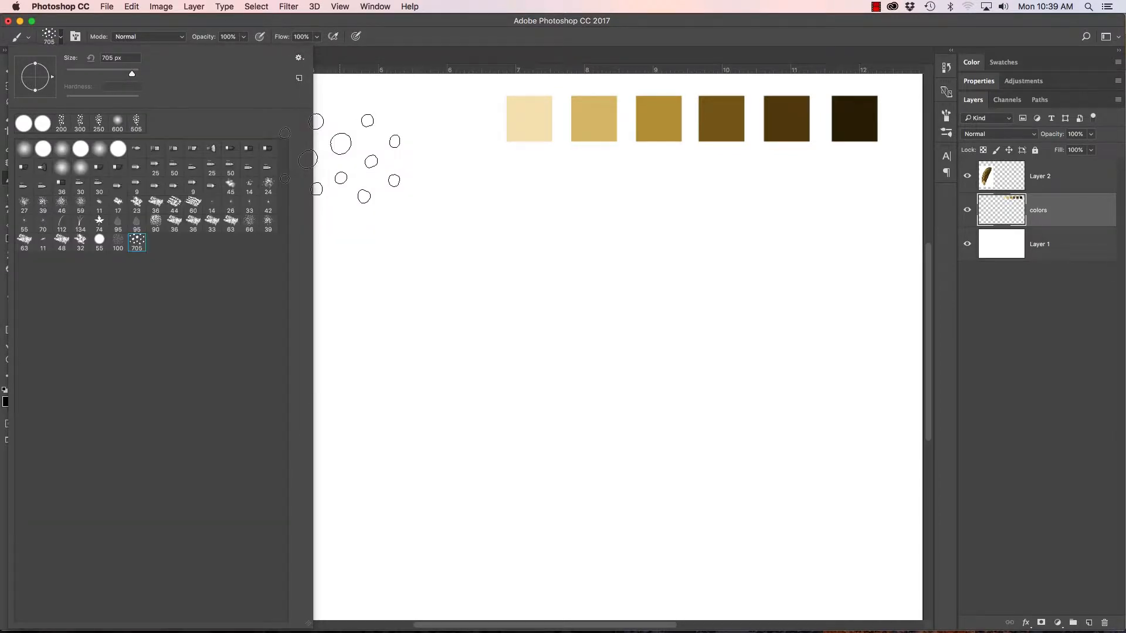
click(300, 58)
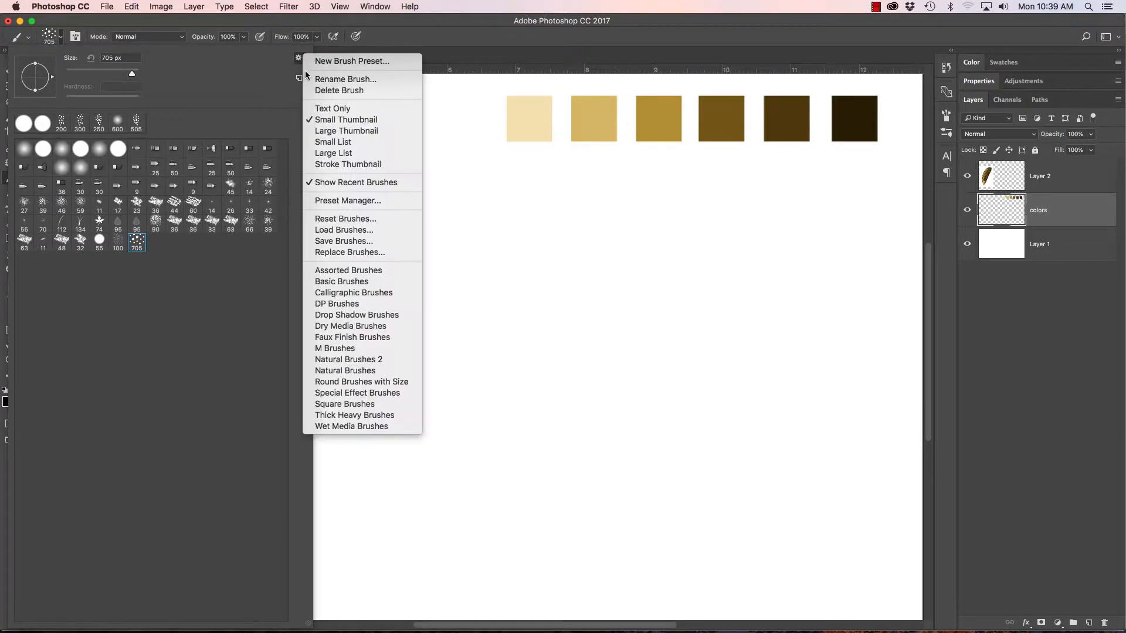
click(330, 155)
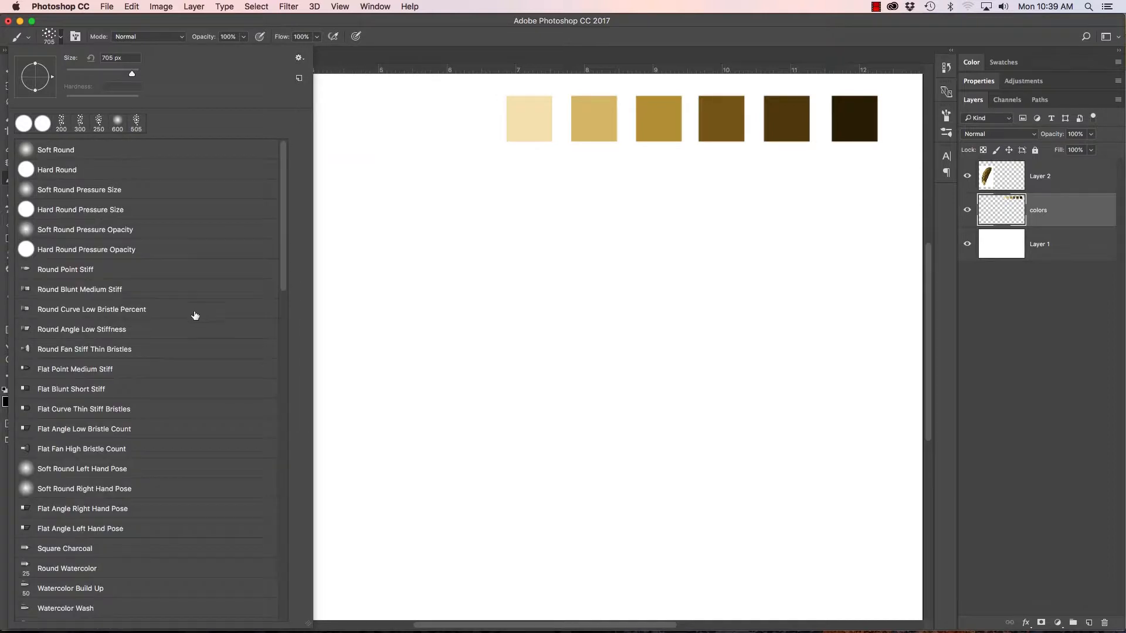
mouse_move(284, 234)
mouse_down()
mouse_move(284, 363)
mouse_move(315, 588)
mouse_up()
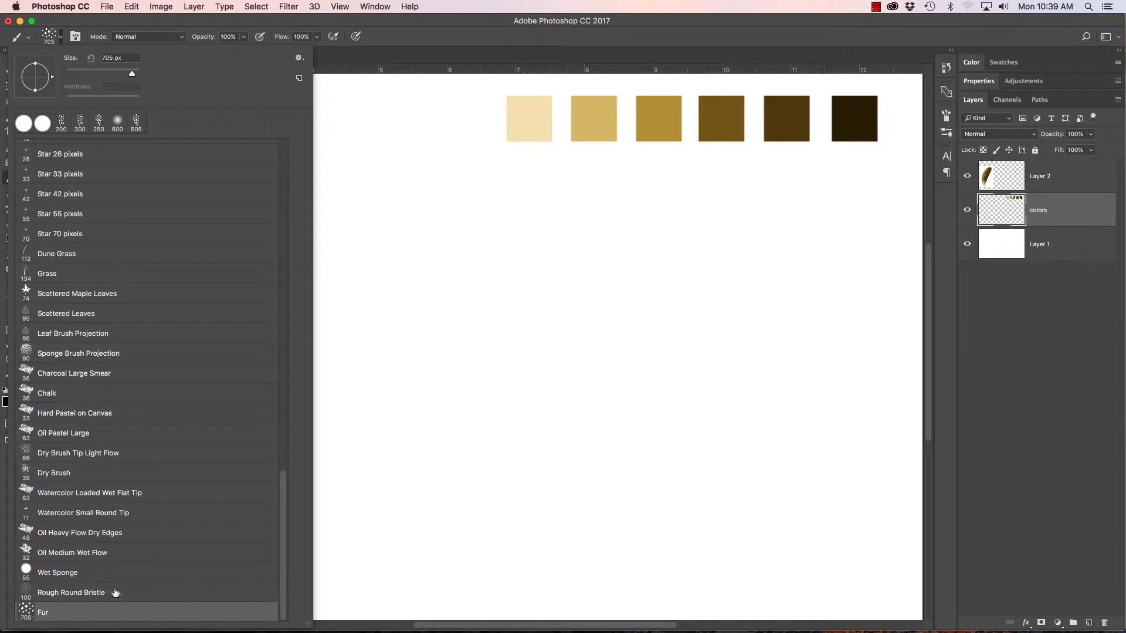
click(50, 42)
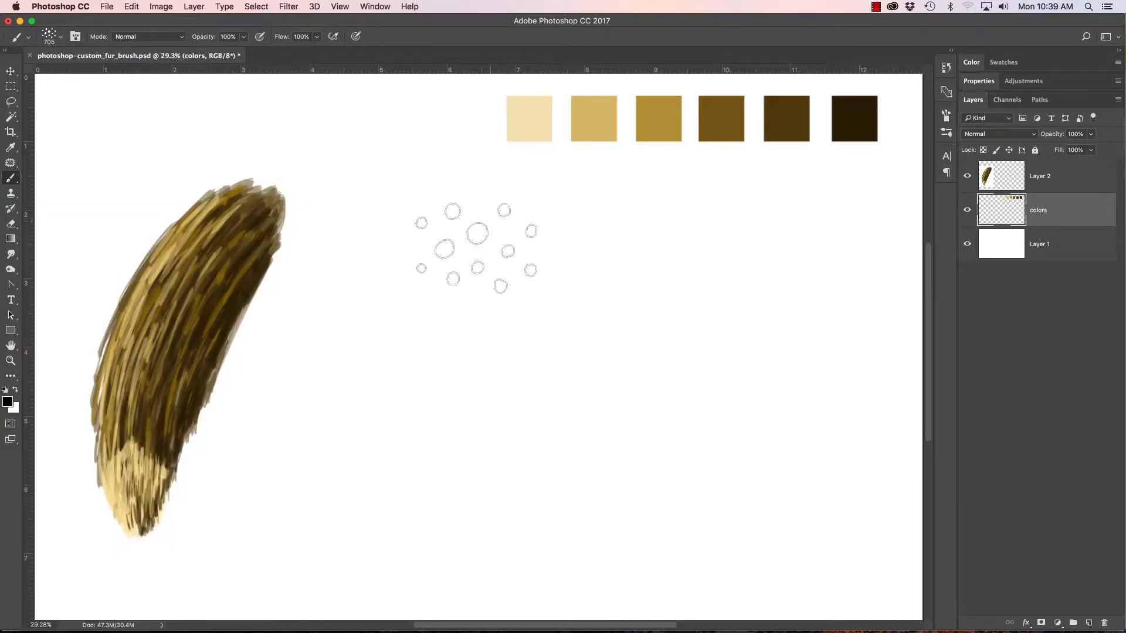
Step: Reduce the Fur brush to 300 px and set its Shape Dynamics size control to Pen Pressure
key(bracketleft)
key(bracketleft)
key(bracketleft)
key(bracketleft)
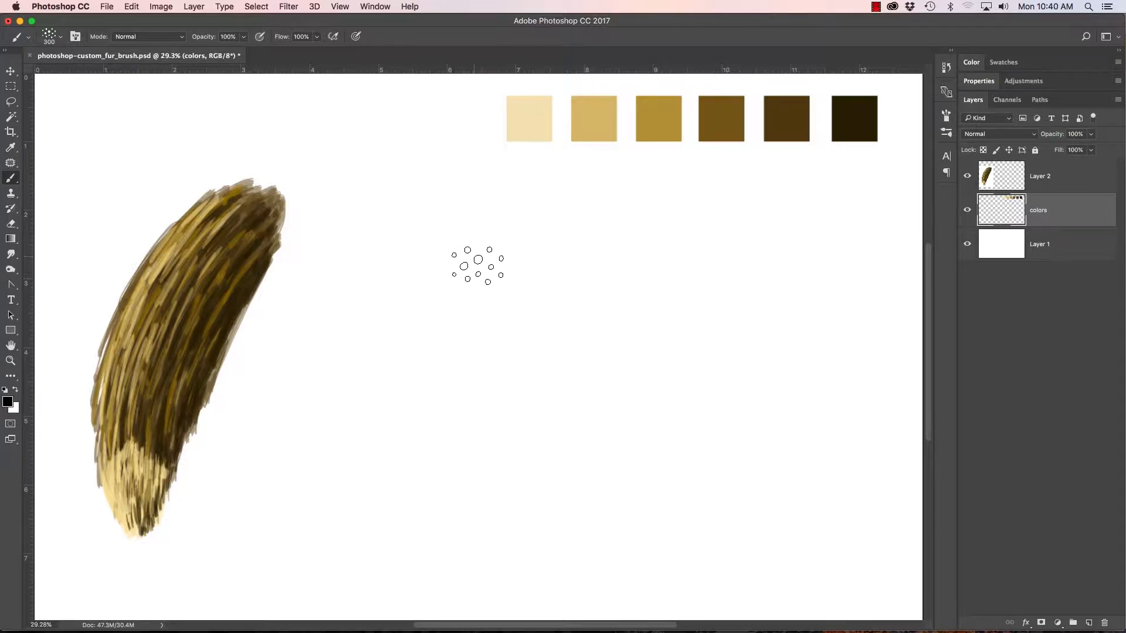
click(939, 135)
click(816, 111)
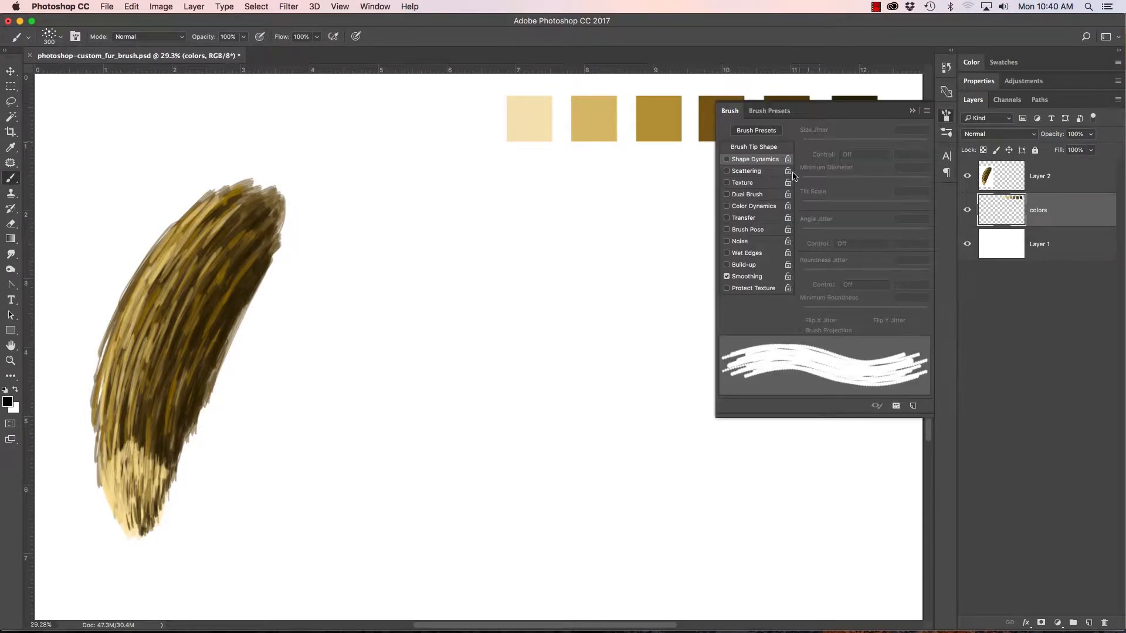
click(752, 160)
click(857, 157)
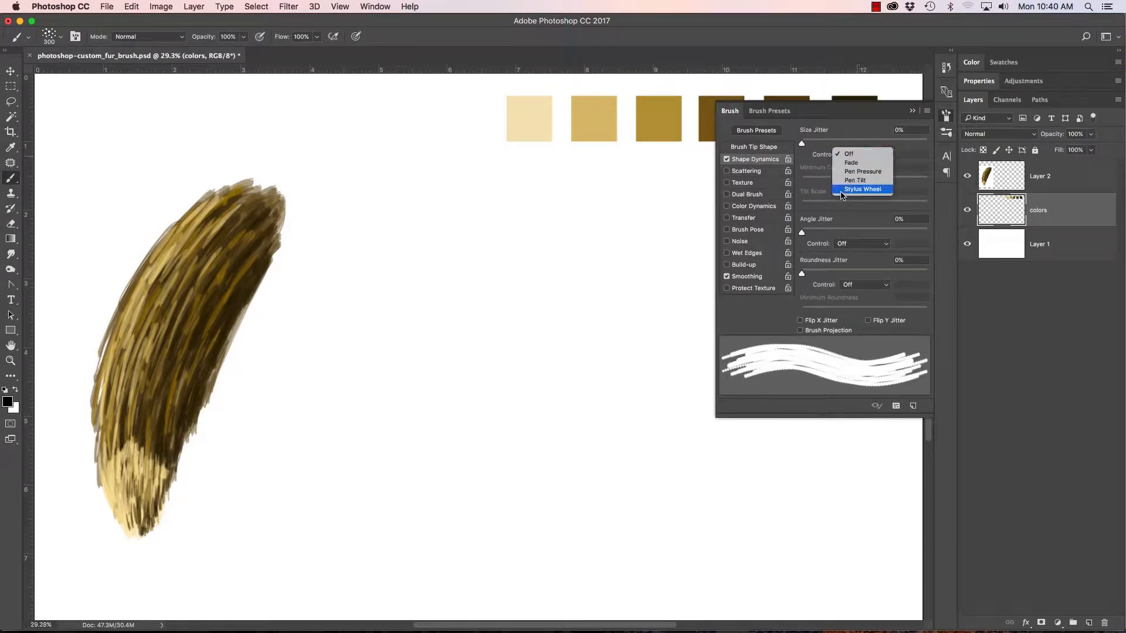
click(849, 169)
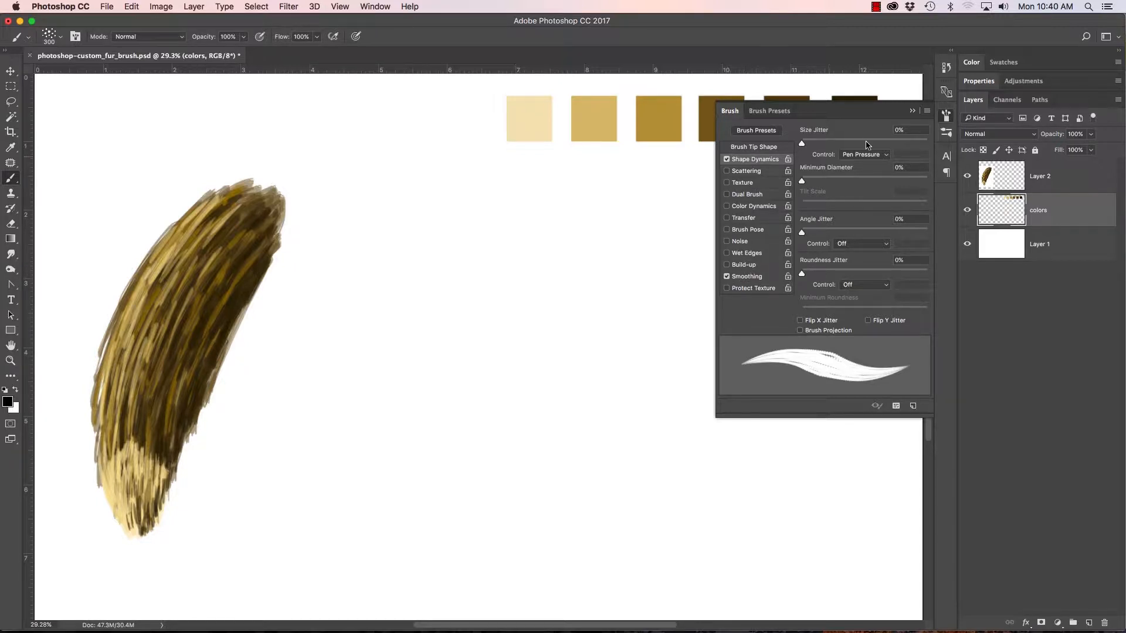
click(913, 112)
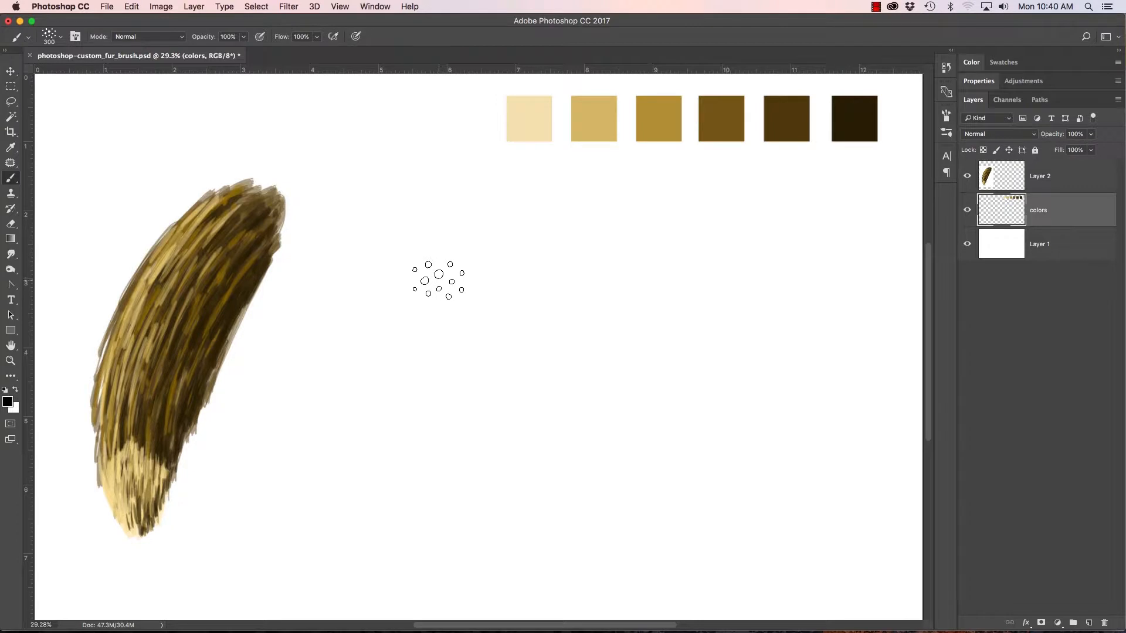
Step: Enlarge the Fur brush to 400 px and paint a curved black test stroke beside the fur sample, undoing the earlier tries
key(bracketright)
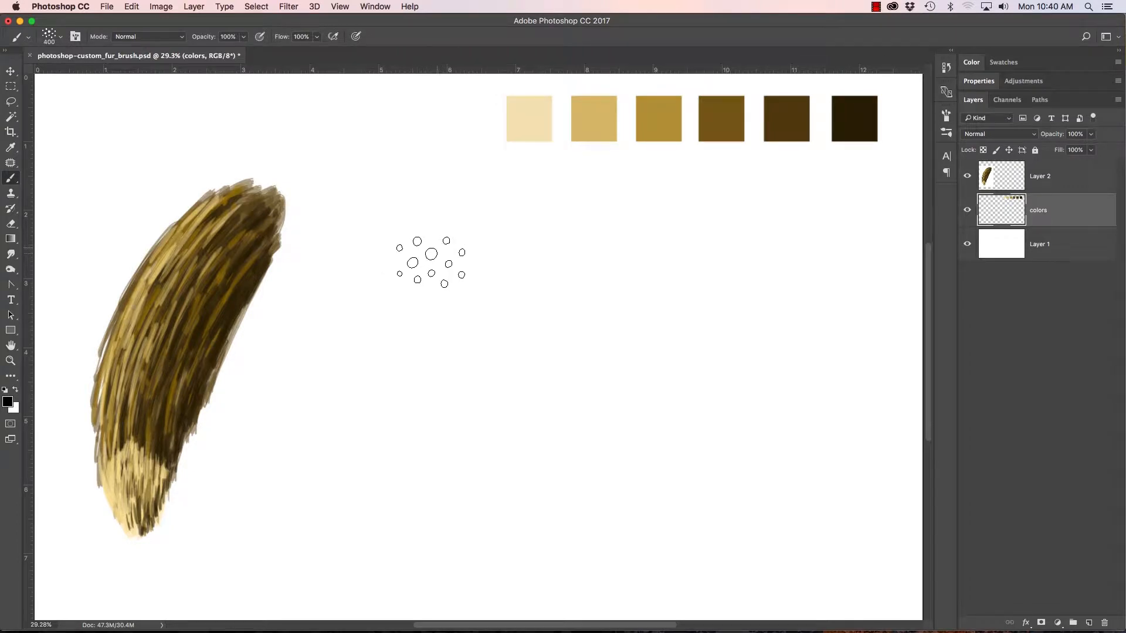
mouse_move(477, 227)
mouse_down()
mouse_move(409, 307)
mouse_move(372, 466)
mouse_up()
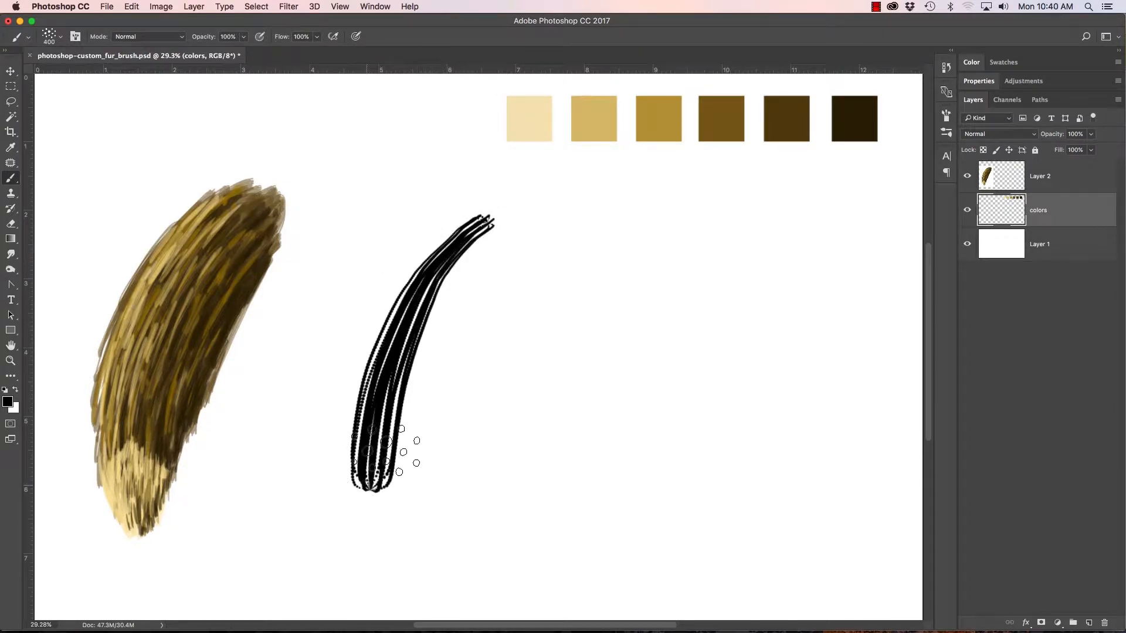
key(super+z)
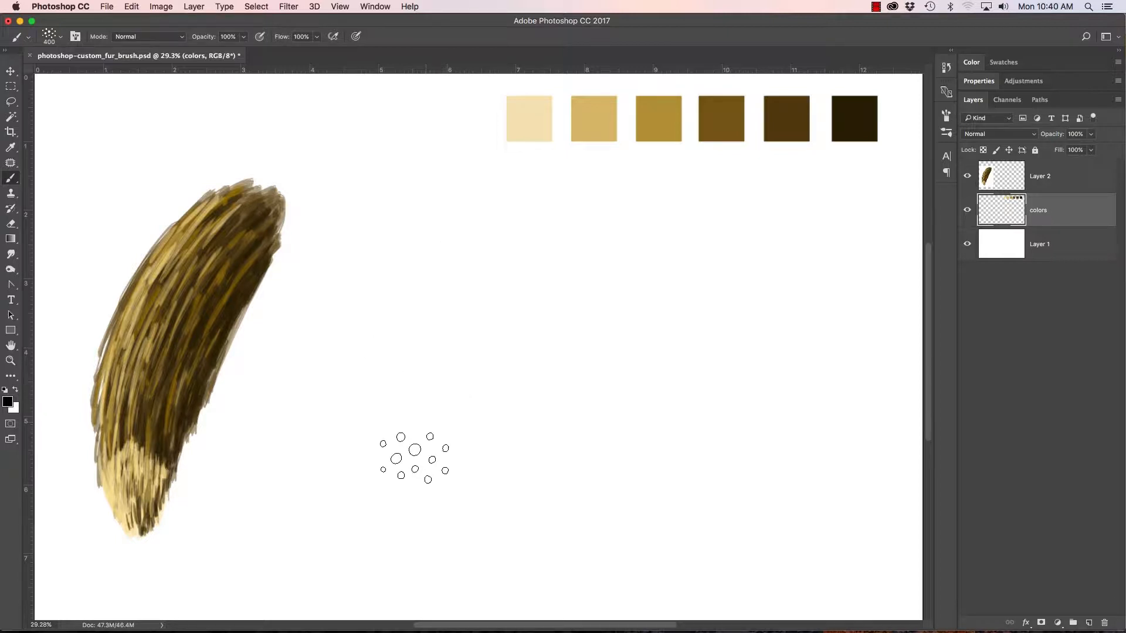
mouse_move(382, 534)
mouse_down()
mouse_move(441, 374)
mouse_move(514, 261)
mouse_move(578, 215)
mouse_up()
key(super+z)
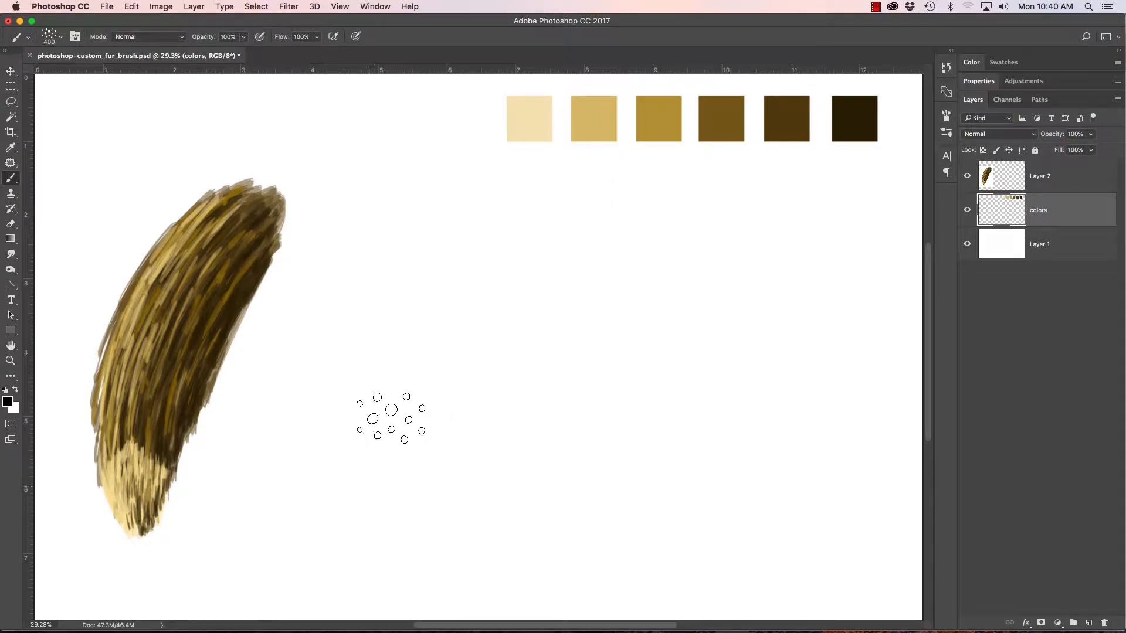
key(super+shift+z)
key(super+z)
mouse_move(345, 528)
mouse_down()
mouse_move(431, 355)
mouse_move(530, 258)
mouse_up()
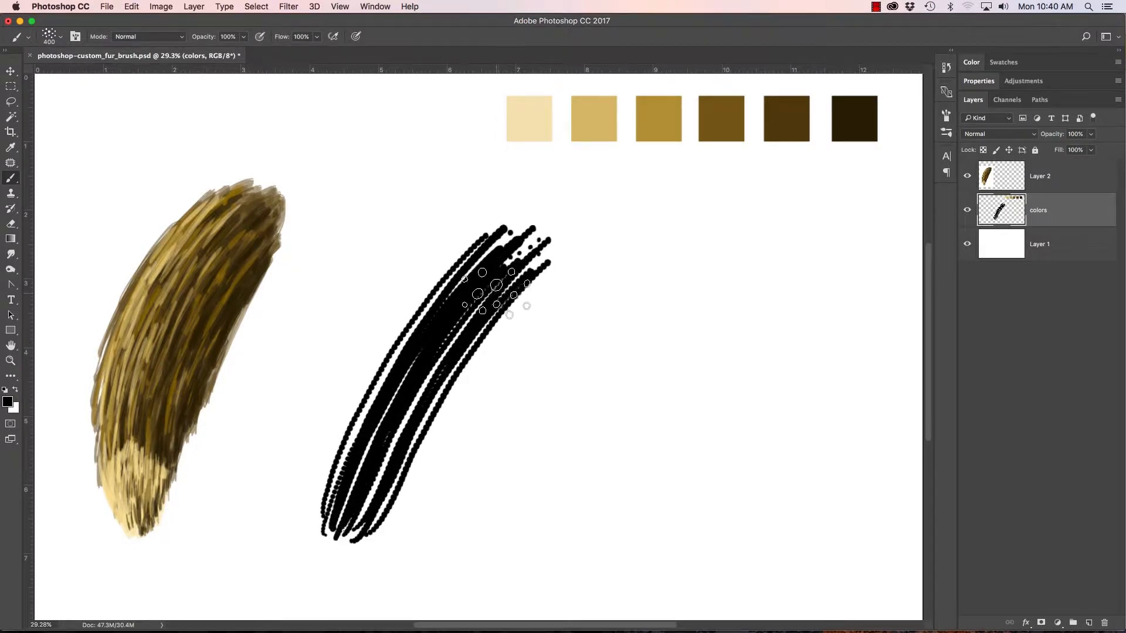
Step: With the black test stroke undone, set the brush opacity to 50% and add a new layer above the colors layer
key(super+z)
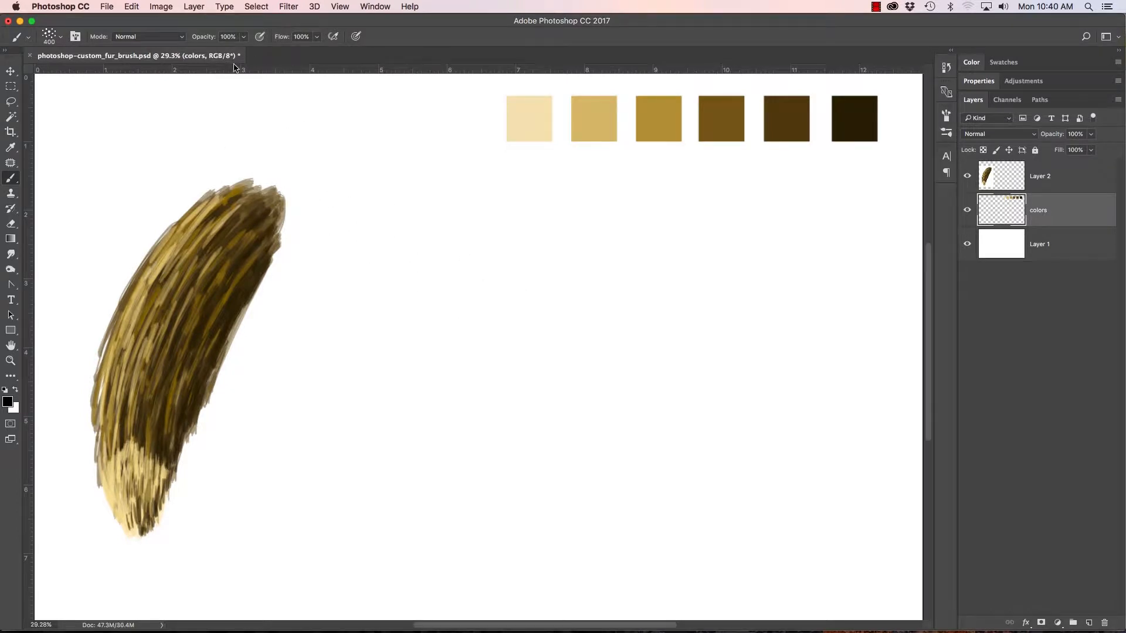
click(246, 37)
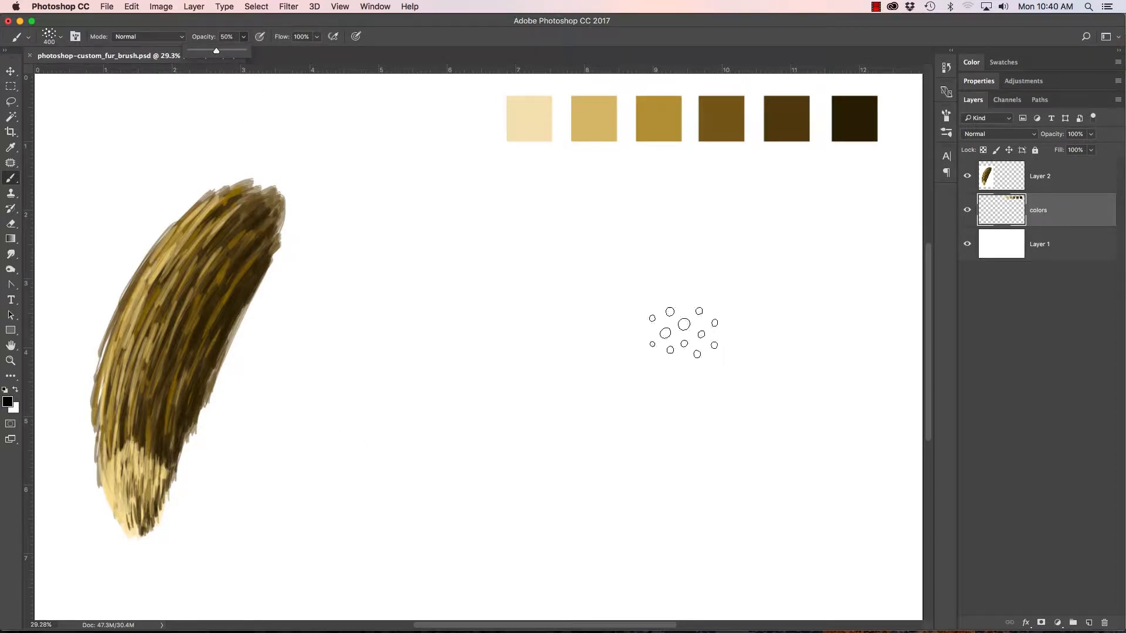
click(1089, 623)
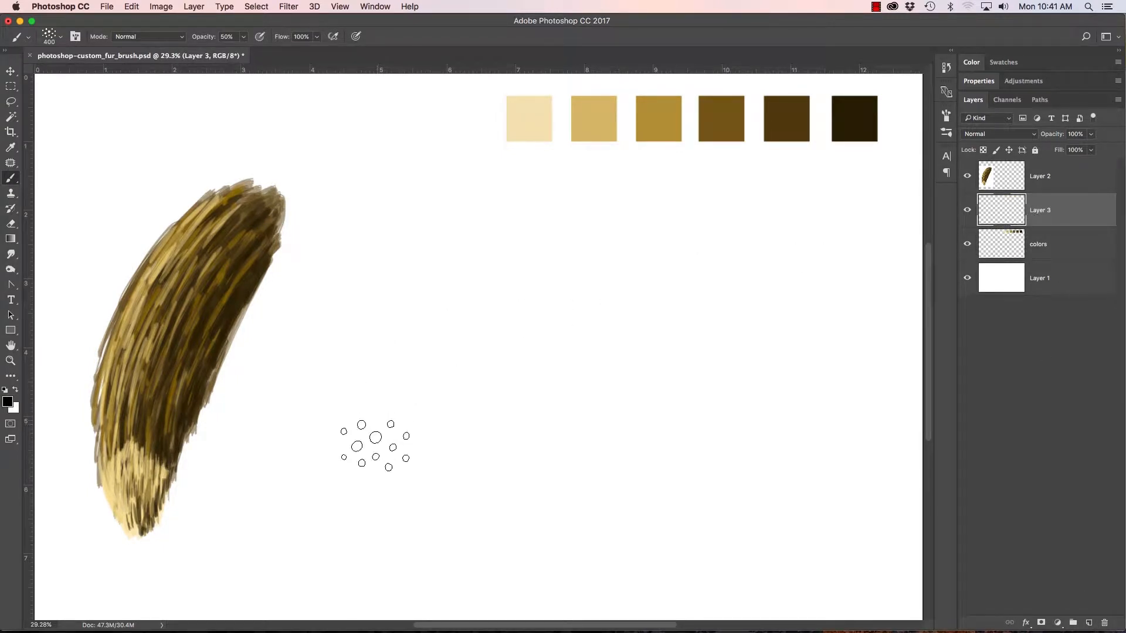
Step: Test the Fur brush at 50% opacity with overlapping curved black strokes beside the sample, and clear them from the layer
drag(369, 458, 478, 241)
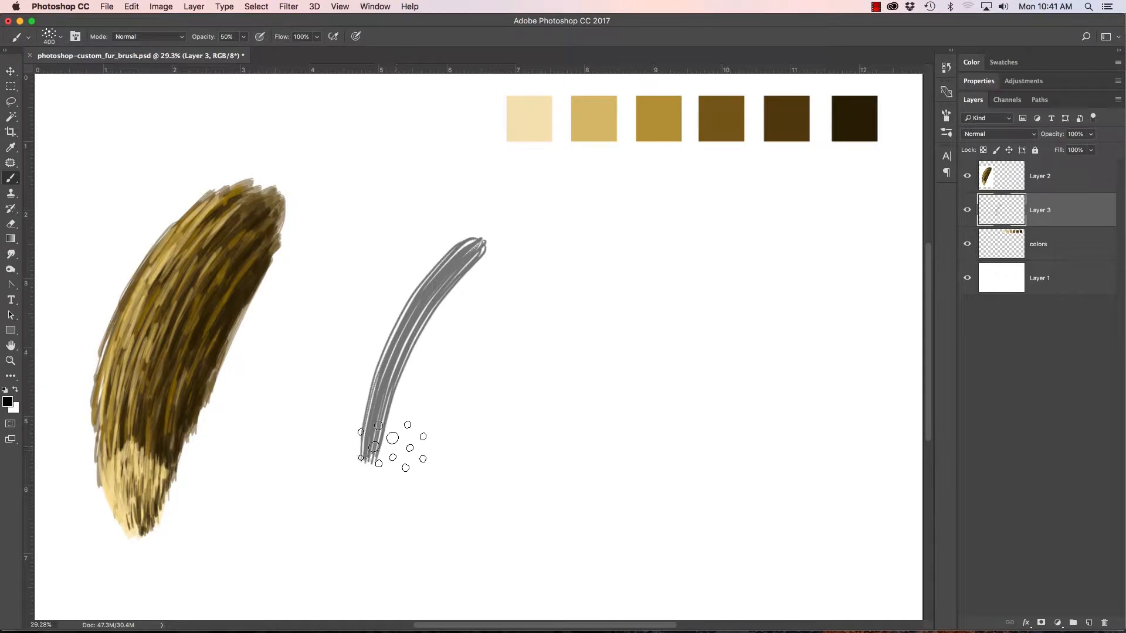
drag(397, 447, 432, 346)
drag(472, 281, 415, 434)
mouse_move(513, 265)
mouse_down()
mouse_move(460, 397)
mouse_move(557, 238)
mouse_move(431, 495)
mouse_move(516, 239)
mouse_move(405, 437)
mouse_move(440, 244)
mouse_move(487, 241)
mouse_move(427, 478)
mouse_move(495, 369)
mouse_move(413, 513)
mouse_move(408, 397)
mouse_move(373, 446)
mouse_move(364, 533)
mouse_move(381, 566)
mouse_move(415, 418)
mouse_move(410, 516)
mouse_move(459, 473)
mouse_move(477, 387)
mouse_move(490, 402)
mouse_move(536, 315)
mouse_move(540, 232)
mouse_move(485, 221)
mouse_move(461, 293)
mouse_up()
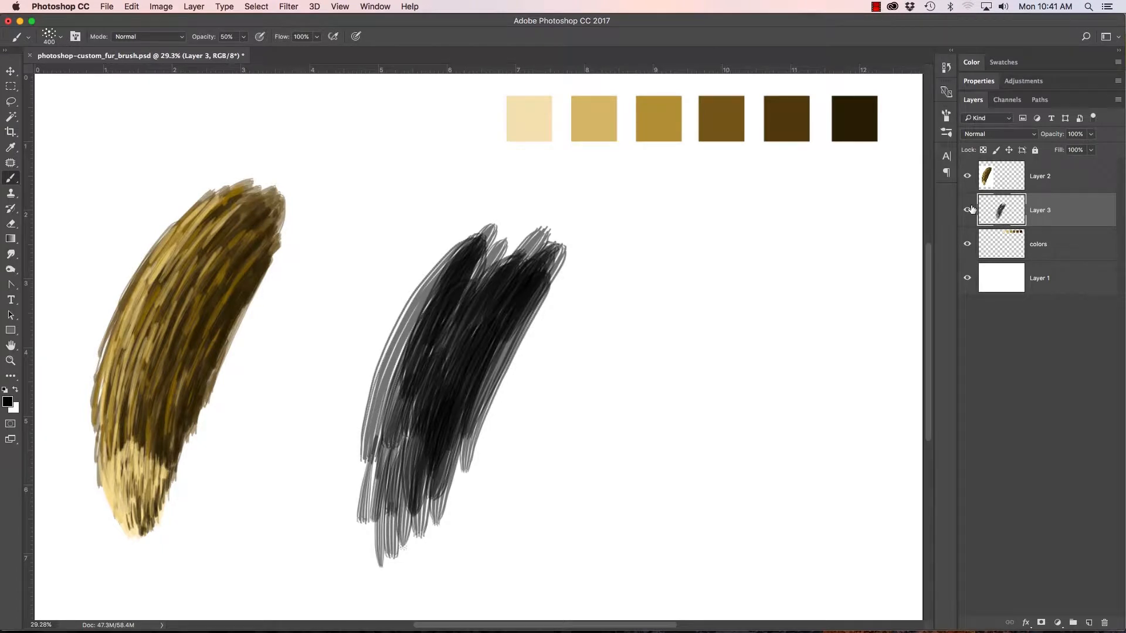
key(Delete)
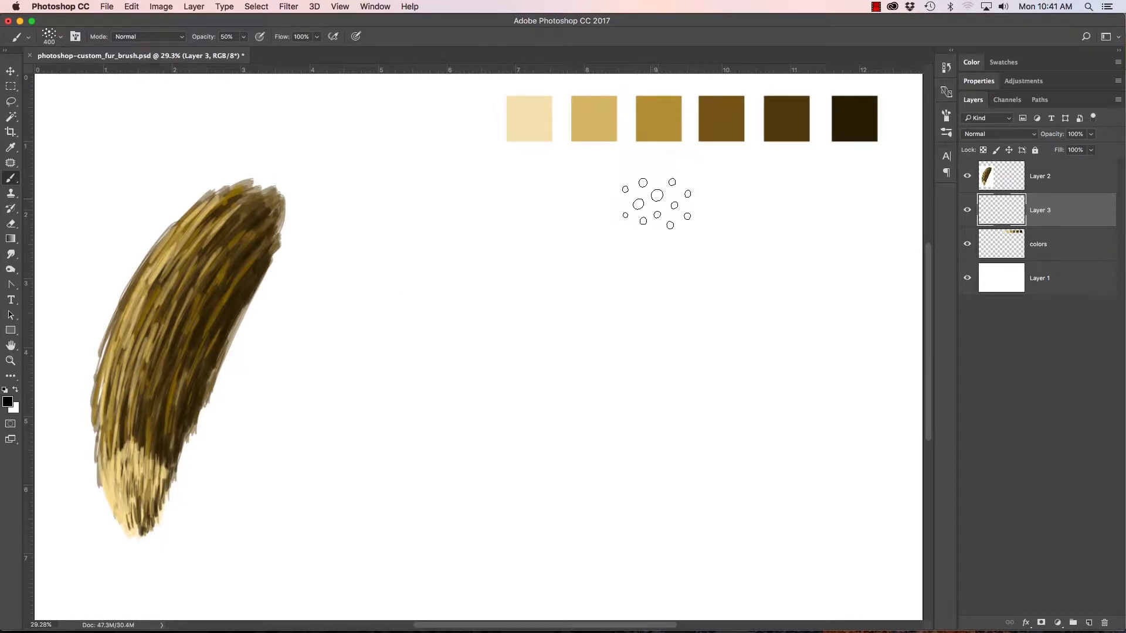
Step: Sample the medium brown swatch, reduce the Fur brush to 200 px, and paint the tail's centre line and pointed, curved outline
alt+click(721, 112)
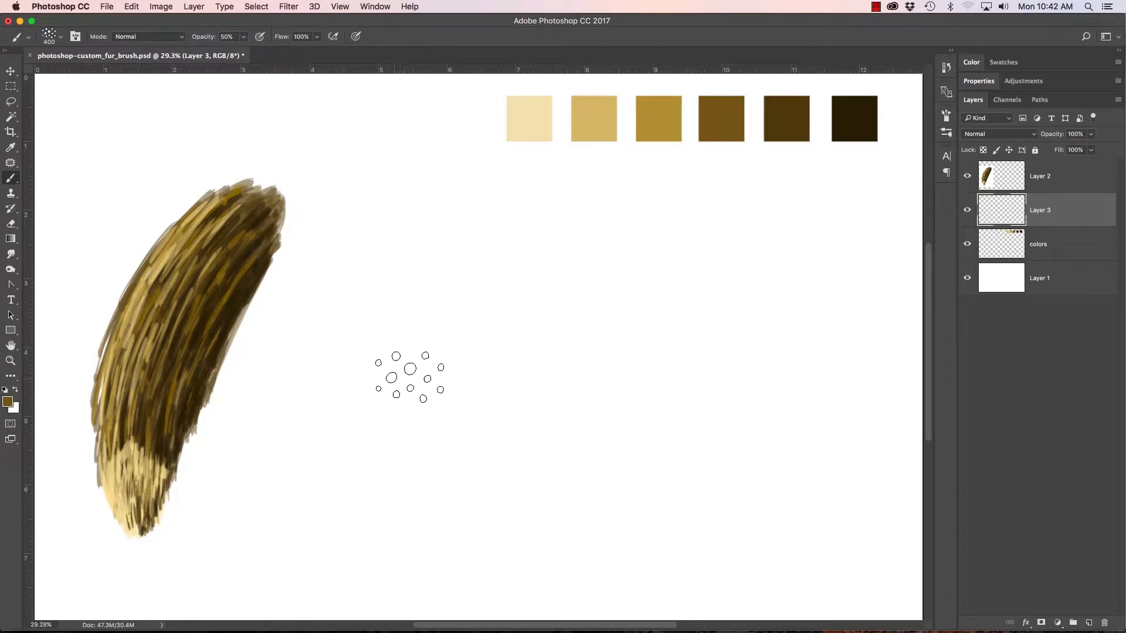
key(bracketleft)
key(bracketleft)
mouse_move(469, 309)
mouse_down()
mouse_move(511, 254)
mouse_move(458, 351)
mouse_move(474, 313)
mouse_move(449, 347)
mouse_move(411, 516)
mouse_up()
drag(418, 437, 406, 502)
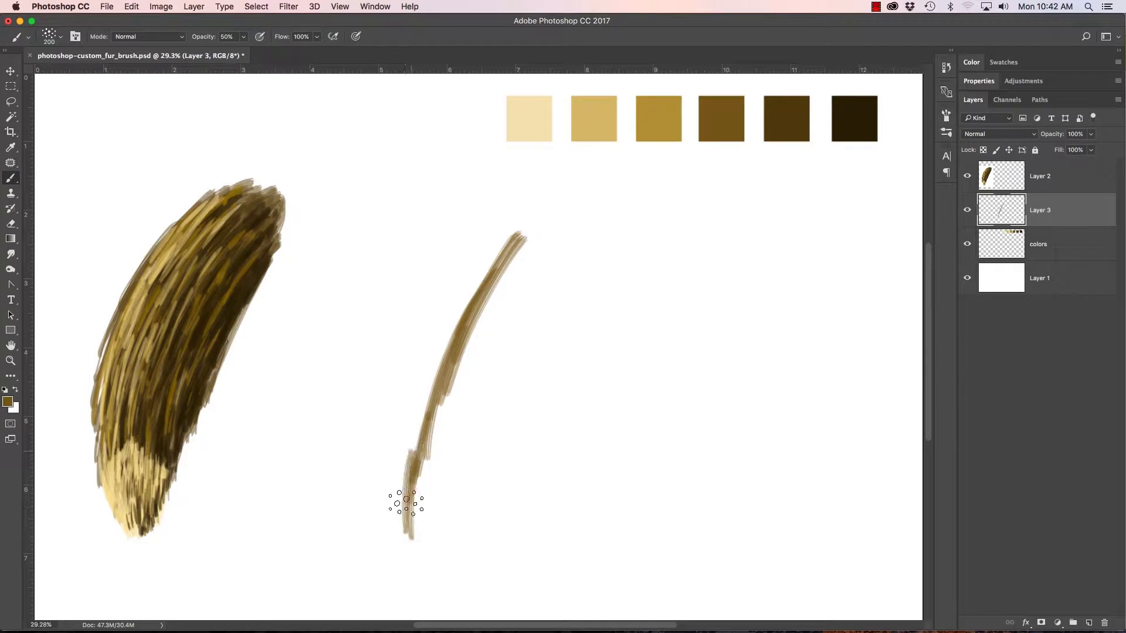
mouse_move(383, 426)
mouse_down()
mouse_move(391, 385)
mouse_move(384, 470)
mouse_move(436, 269)
mouse_move(389, 389)
mouse_move(454, 251)
mouse_move(431, 284)
mouse_move(509, 210)
mouse_up()
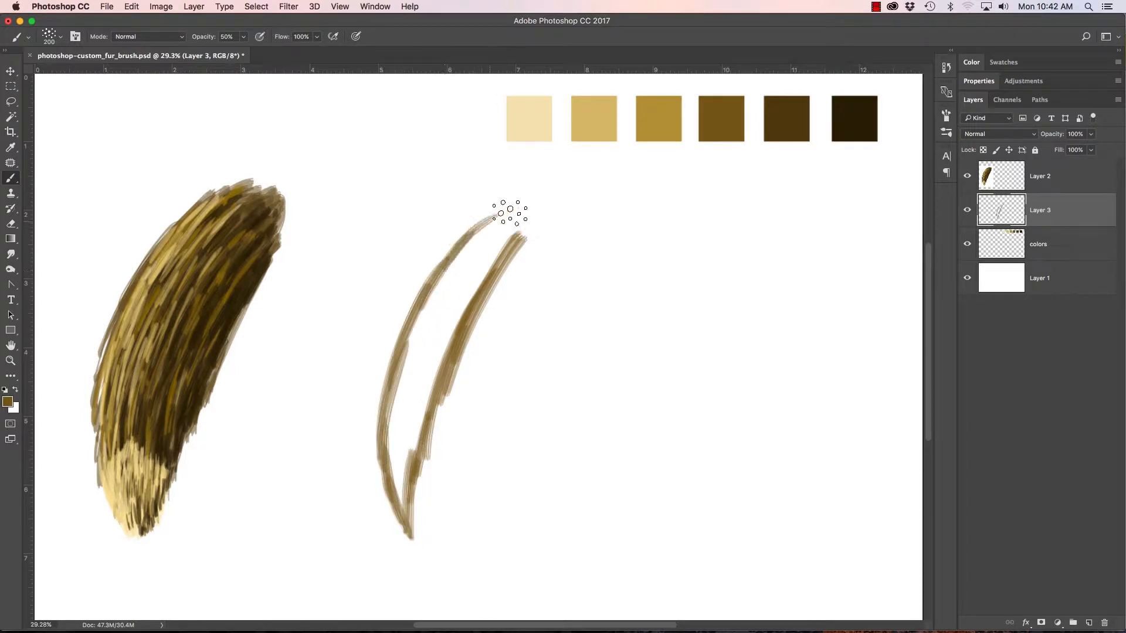
drag(410, 531, 415, 515)
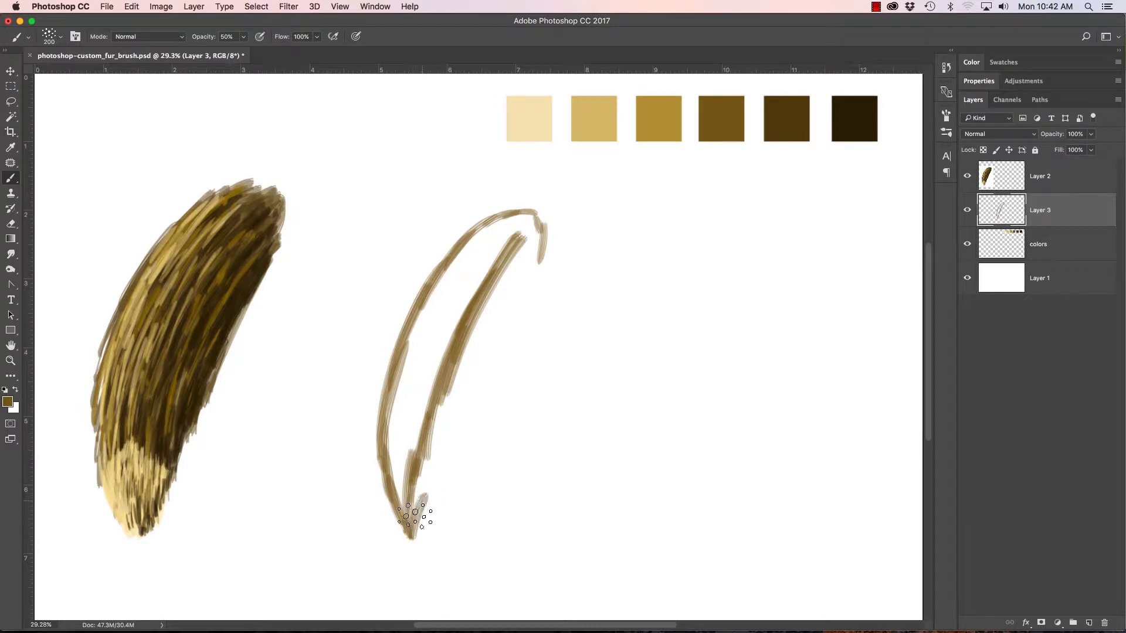
mouse_move(450, 453)
mouse_down()
mouse_move(412, 529)
mouse_move(512, 327)
mouse_move(495, 372)
mouse_move(540, 236)
mouse_move(497, 383)
mouse_move(414, 502)
mouse_move(446, 402)
mouse_up()
Step: Fill the right half of the tail with medium brown strokes that follow its curve from the tip up to the rounded end
drag(419, 492, 453, 378)
mouse_move(417, 505)
mouse_down()
mouse_move(455, 397)
mouse_move(465, 399)
mouse_up()
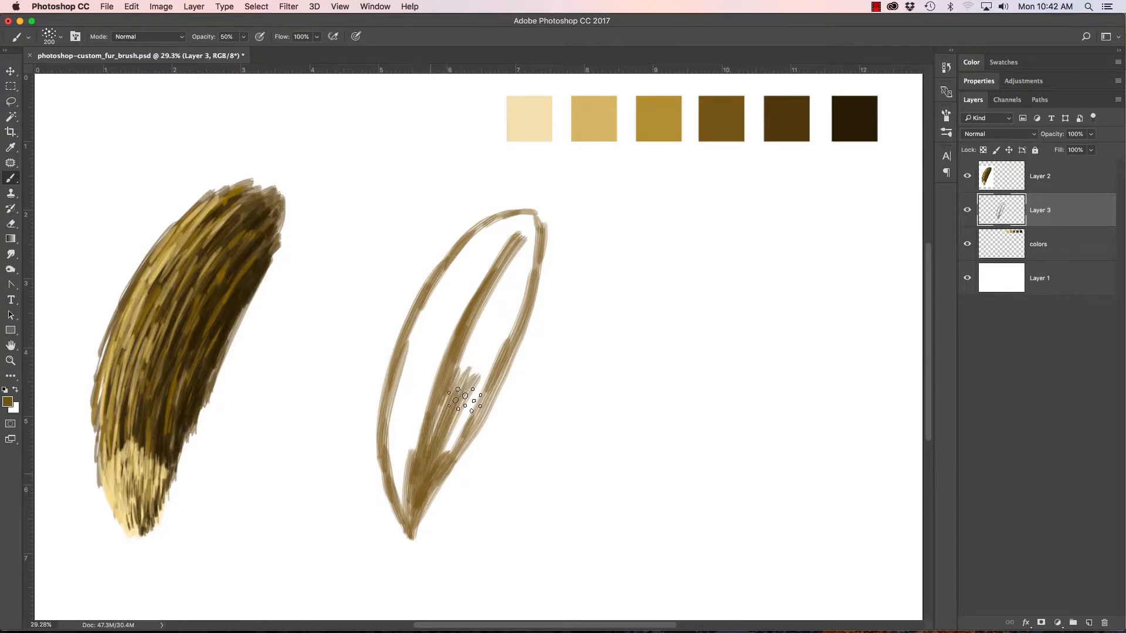
drag(468, 346, 479, 349)
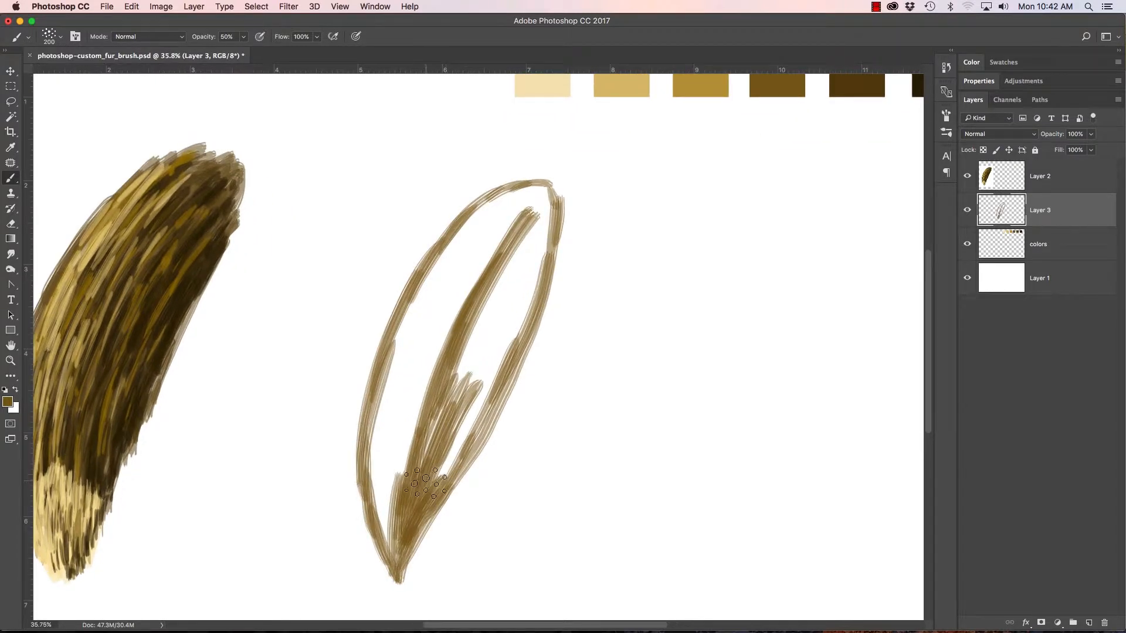
mouse_move(425, 478)
mouse_down()
mouse_move(475, 386)
mouse_move(465, 427)
mouse_move(502, 326)
mouse_move(522, 342)
mouse_up()
mouse_move(476, 399)
mouse_down()
mouse_move(517, 294)
mouse_move(492, 319)
mouse_move(433, 441)
mouse_move(514, 288)
mouse_up()
mouse_move(457, 375)
mouse_down()
mouse_move(509, 271)
mouse_move(508, 297)
mouse_up()
drag(478, 378, 526, 262)
drag(498, 334, 532, 263)
drag(516, 328, 535, 263)
drag(533, 304, 541, 259)
drag(535, 285, 545, 244)
drag(504, 300, 540, 229)
drag(492, 320, 519, 217)
drag(530, 273, 554, 176)
drag(531, 243, 549, 176)
drag(492, 241, 531, 182)
Step: Fill the upper left half of the tail with overlapping medium brown strokes running along its length
mouse_move(446, 264)
mouse_down()
mouse_move(473, 188)
mouse_move(378, 385)
mouse_up()
mouse_move(466, 225)
mouse_down()
mouse_move(408, 337)
mouse_move(399, 381)
mouse_up()
drag(476, 221, 399, 384)
drag(485, 246, 406, 390)
drag(491, 233, 406, 401)
drag(492, 236, 404, 420)
drag(486, 284, 416, 413)
mouse_move(516, 217)
mouse_down()
mouse_move(439, 349)
mouse_move(430, 335)
mouse_up()
drag(486, 240, 417, 381)
drag(428, 331, 416, 415)
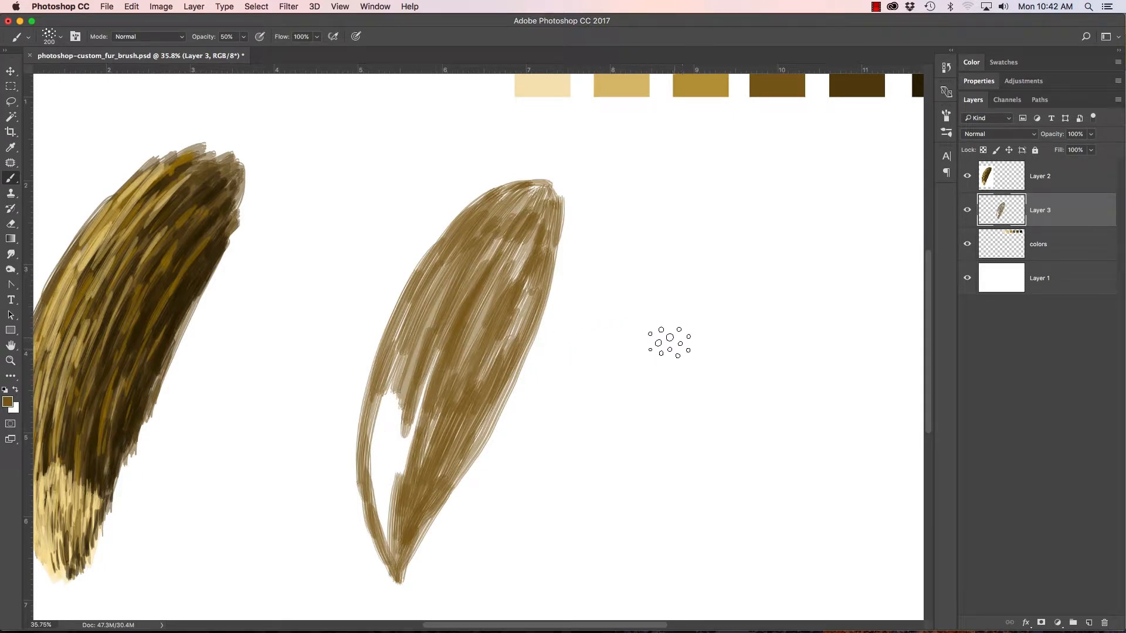
Step: Try filling a flat patch of fur beside the tail with one continuous back-and-forth stroke, and undo it
mouse_move(646, 360)
mouse_down()
mouse_move(727, 249)
mouse_move(655, 408)
mouse_move(743, 270)
mouse_move(701, 372)
mouse_move(709, 397)
mouse_move(797, 280)
mouse_move(748, 391)
mouse_move(727, 395)
mouse_move(772, 274)
mouse_up()
mouse_move(676, 390)
mouse_down()
mouse_move(733, 257)
mouse_move(661, 382)
mouse_move(727, 248)
mouse_up()
drag(702, 371, 731, 401)
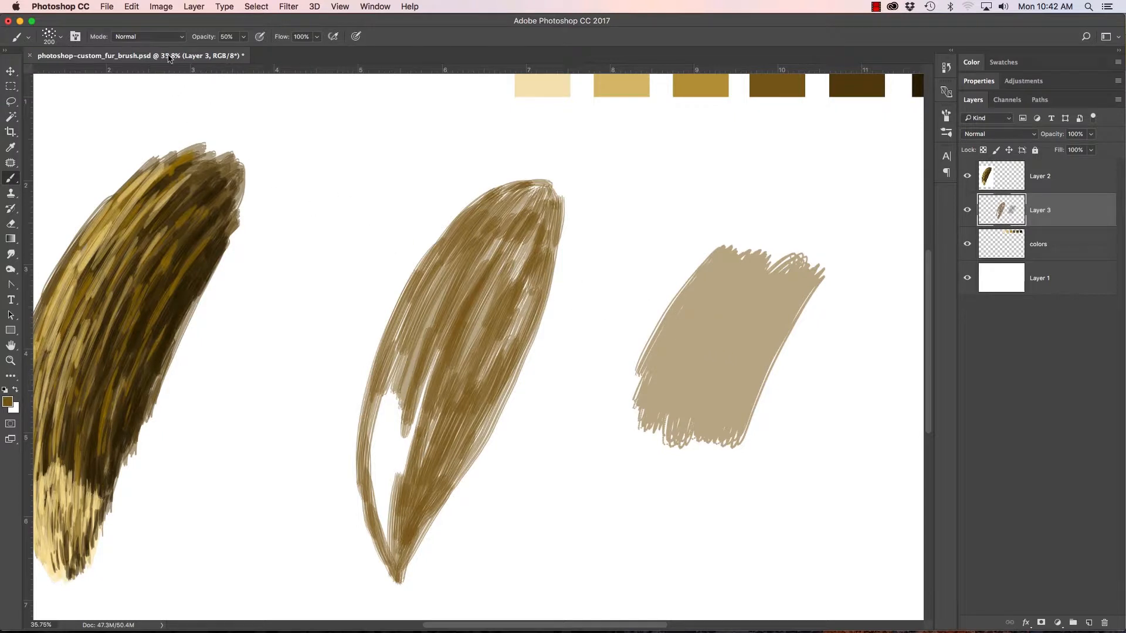
key(super+z)
key(super+z)
Step: Close the unpainted gap in the tail's lower left with medium brown strokes reaching up along its left side
mouse_move(396, 515)
mouse_down()
mouse_move(382, 502)
mouse_move(379, 375)
mouse_move(371, 447)
mouse_move(380, 528)
mouse_move(396, 535)
mouse_up()
drag(382, 510, 381, 424)
drag(396, 542, 403, 399)
drag(399, 437, 423, 320)
mouse_move(397, 410)
mouse_down()
mouse_move(428, 291)
mouse_move(464, 240)
mouse_up()
drag(427, 359, 468, 252)
Step: Layer more short medium brown strokes over the tail's upper middle, lower half and outer edges to even out the base coat
drag(469, 310, 521, 222)
drag(487, 336, 521, 246)
drag(497, 303, 534, 238)
drag(488, 368, 528, 287)
drag(420, 443, 424, 375)
drag(443, 469, 469, 408)
drag(472, 448, 490, 396)
drag(402, 465, 450, 483)
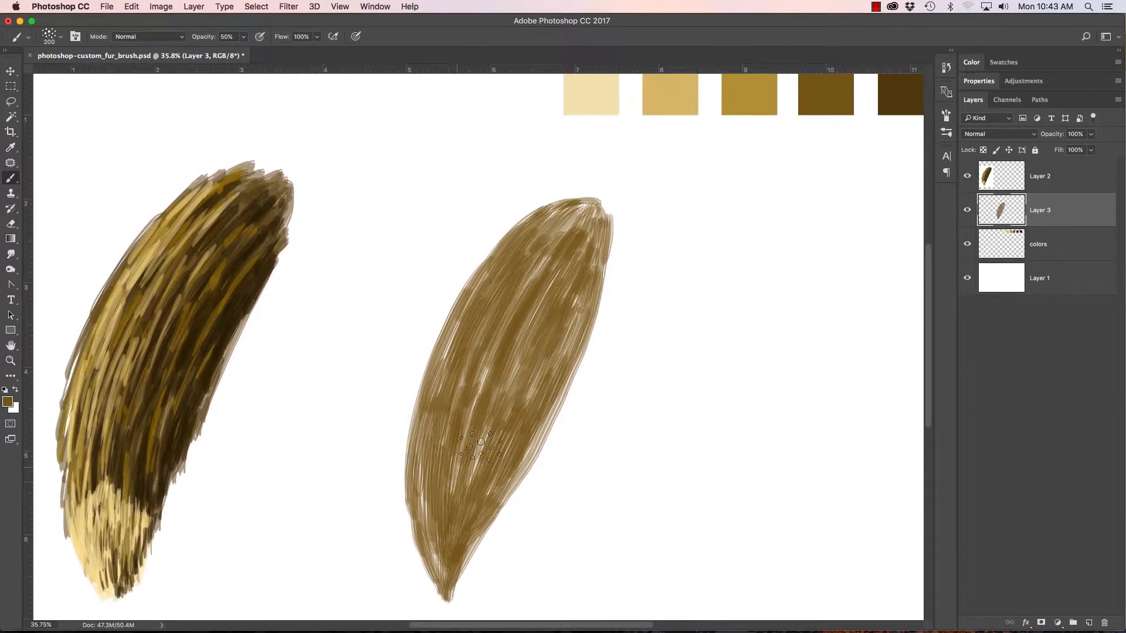
drag(515, 371, 496, 358)
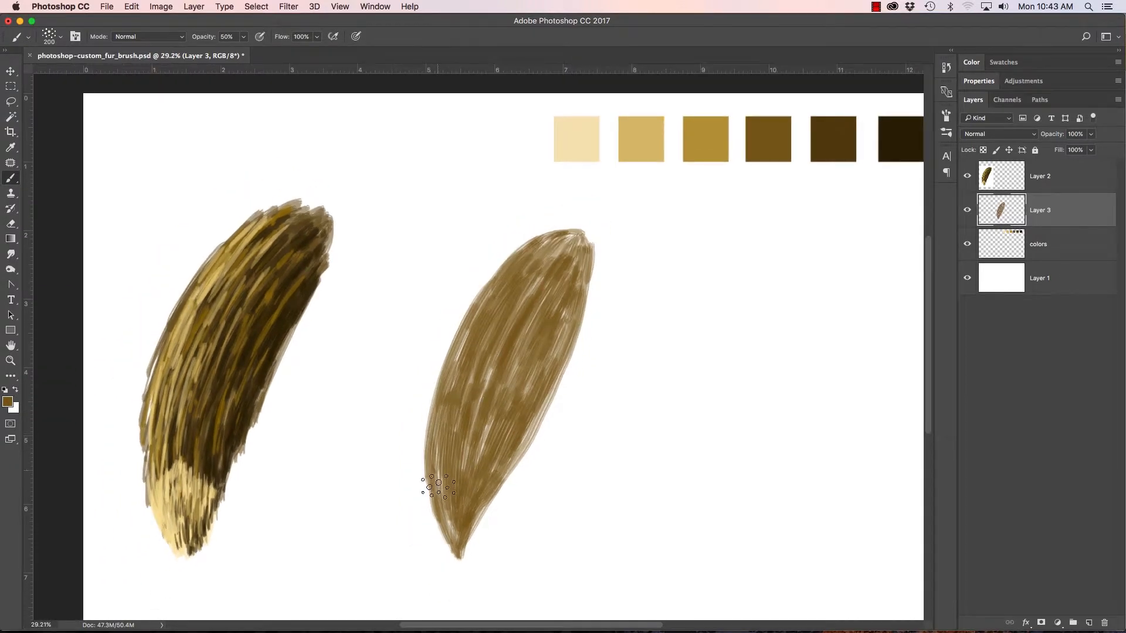
mouse_move(447, 496)
mouse_down()
mouse_move(431, 446)
mouse_move(420, 490)
mouse_move(428, 392)
mouse_move(469, 328)
mouse_move(441, 354)
mouse_move(460, 297)
mouse_move(540, 221)
mouse_move(593, 218)
mouse_move(539, 232)
mouse_move(587, 241)
mouse_move(574, 321)
mouse_up()
Step: Sample the dark brown swatch, stroke it along the tail's length, and draw an arrow pointing at the tail from its upper left
scroll(723, 203, right, 3)
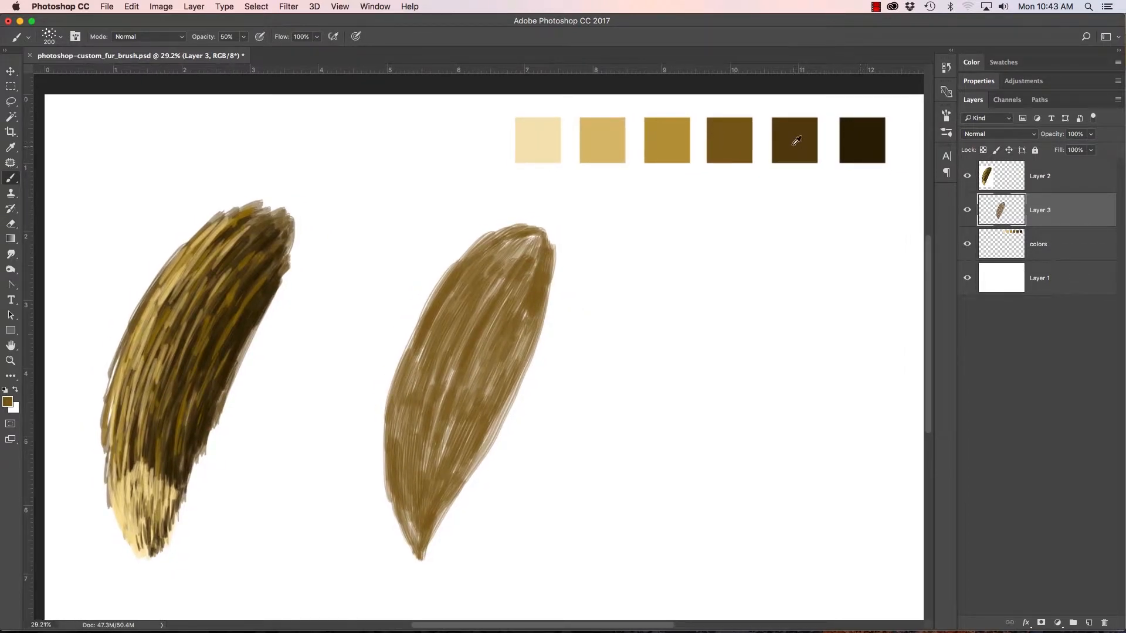
alt+click(798, 137)
mouse_move(425, 481)
mouse_down()
mouse_move(456, 430)
mouse_move(439, 498)
mouse_move(476, 419)
mouse_move(453, 478)
mouse_move(483, 434)
mouse_move(478, 445)
mouse_move(503, 350)
mouse_move(464, 425)
mouse_move(480, 383)
mouse_move(445, 448)
mouse_move(448, 427)
mouse_move(430, 452)
mouse_move(466, 365)
mouse_move(452, 413)
mouse_move(491, 334)
mouse_move(493, 398)
mouse_move(523, 338)
mouse_move(485, 448)
mouse_move(541, 277)
mouse_move(501, 369)
mouse_move(455, 272)
mouse_up()
mouse_move(349, 192)
mouse_down()
mouse_move(407, 229)
mouse_move(406, 199)
mouse_move(401, 230)
mouse_move(361, 232)
mouse_move(411, 241)
mouse_up()
Step: Shade the tail's right side and lower tip with dark brown strokes following the fur direction
mouse_move(524, 348)
mouse_down()
mouse_move(530, 304)
mouse_move(501, 336)
mouse_move(541, 262)
mouse_move(474, 396)
mouse_move(508, 279)
mouse_move(532, 253)
mouse_move(452, 386)
mouse_move(500, 284)
mouse_move(455, 382)
mouse_up()
mouse_move(494, 266)
mouse_down()
mouse_move(521, 241)
mouse_move(452, 335)
mouse_move(430, 394)
mouse_move(438, 388)
mouse_move(425, 506)
mouse_move(429, 474)
mouse_move(433, 513)
mouse_move(442, 498)
mouse_move(419, 523)
mouse_move(413, 441)
mouse_move(404, 468)
mouse_move(403, 443)
mouse_move(408, 413)
mouse_move(413, 442)
mouse_move(426, 381)
mouse_move(415, 401)
mouse_move(436, 356)
mouse_move(421, 450)
mouse_move(446, 346)
mouse_move(434, 356)
mouse_move(437, 334)
mouse_move(456, 292)
mouse_move(443, 302)
mouse_move(489, 244)
mouse_move(466, 288)
mouse_move(511, 234)
mouse_move(474, 271)
mouse_move(495, 244)
mouse_move(538, 230)
mouse_move(454, 361)
mouse_move(485, 296)
mouse_move(458, 367)
mouse_move(483, 371)
mouse_up()
drag(471, 442, 427, 487)
drag(464, 435, 482, 419)
drag(518, 331, 515, 326)
Step: Reduce the Fur brush to 150 px and add finer dark brown strokes along the tail's right edge, tip and middle
key(bracketleft)
key(bracketleft)
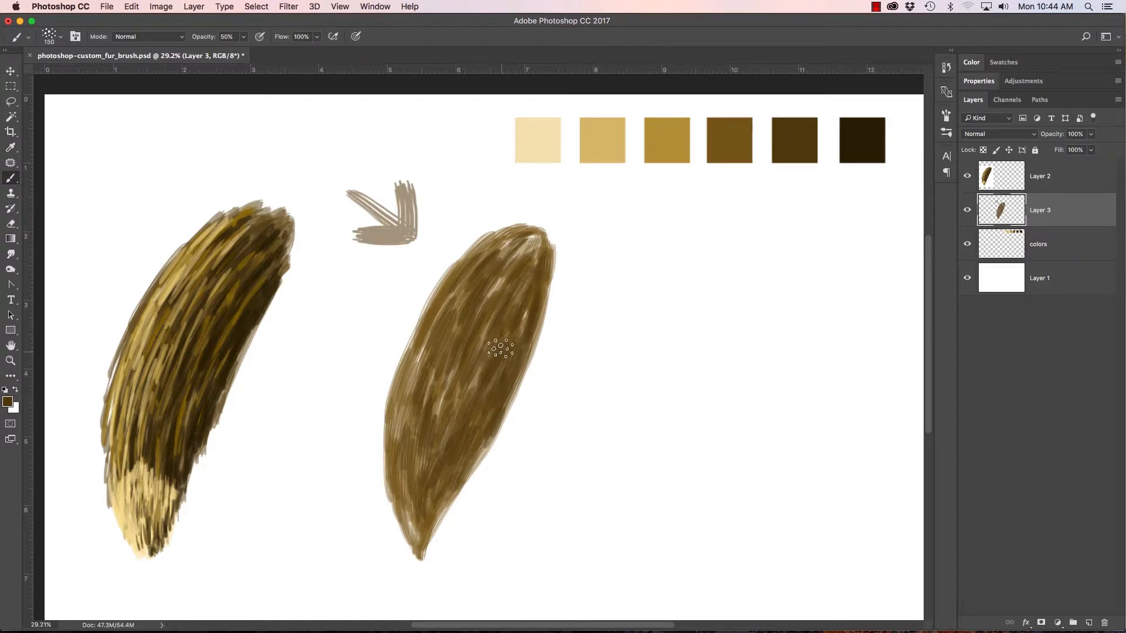
drag(519, 316, 539, 252)
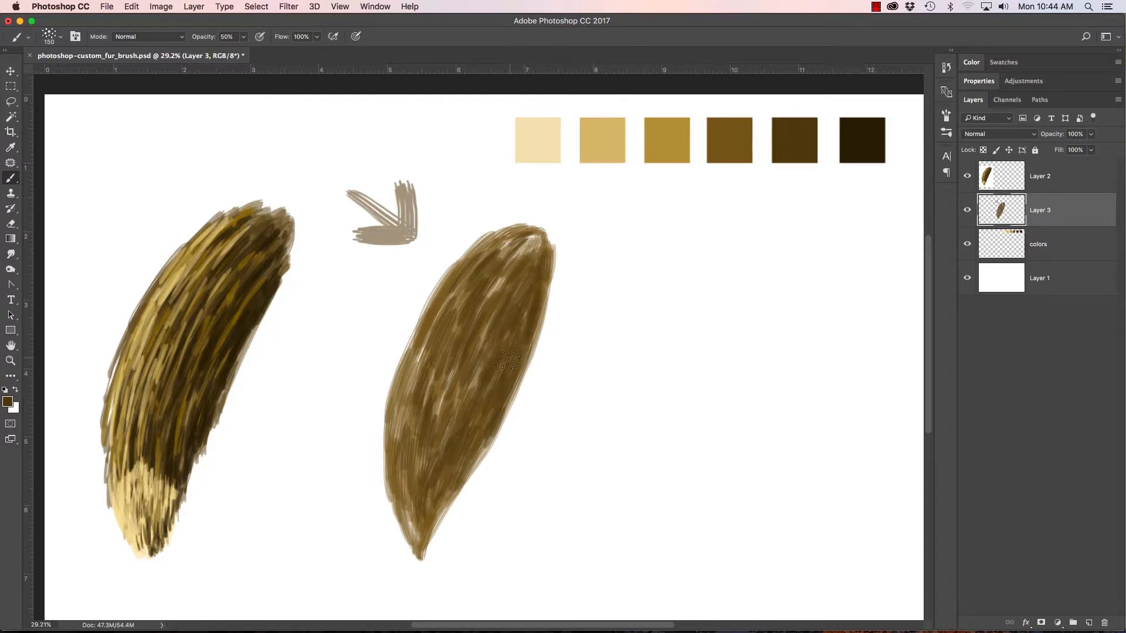
mouse_move(458, 423)
mouse_down()
mouse_move(479, 358)
mouse_move(444, 439)
mouse_move(447, 378)
mouse_move(432, 476)
mouse_up()
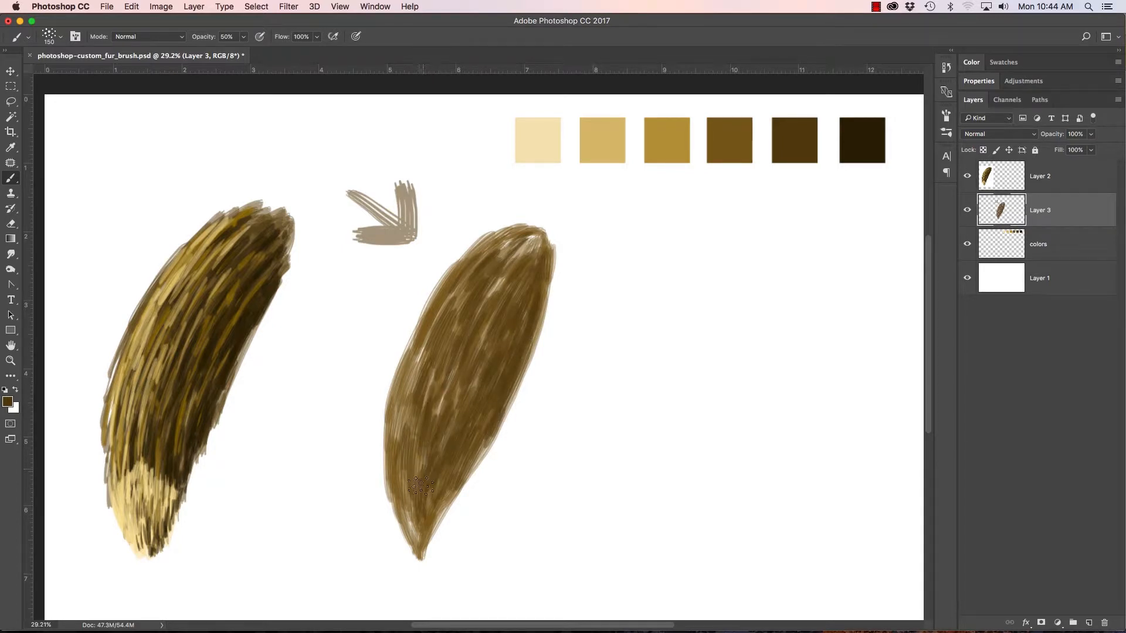
mouse_move(413, 455)
mouse_down()
mouse_move(405, 486)
mouse_move(409, 347)
mouse_move(449, 296)
mouse_move(397, 352)
mouse_move(517, 234)
mouse_up()
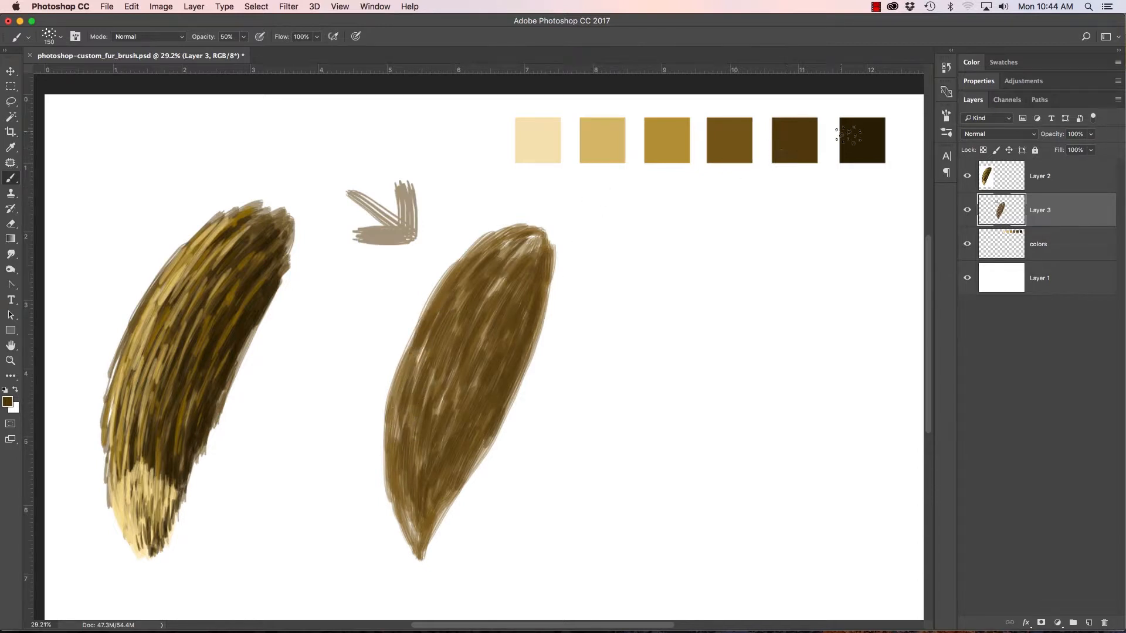
Step: Sample the darkest brown swatch and paint shadow strokes along the tail's right edge down toward the tip
alt+click(869, 132)
mouse_move(500, 405)
mouse_down()
mouse_move(538, 304)
mouse_move(508, 374)
mouse_move(527, 324)
mouse_move(491, 382)
mouse_move(528, 287)
mouse_move(513, 329)
mouse_move(552, 267)
mouse_up()
drag(543, 310, 550, 278)
mouse_move(539, 342)
mouse_down()
mouse_move(550, 251)
mouse_move(497, 324)
mouse_move(478, 447)
mouse_move(433, 499)
mouse_up()
drag(465, 429, 432, 499)
drag(471, 452, 435, 506)
Step: Extend the darkest brown strokes through the tail's centre, up to its rounded end, and along the lower right edge
drag(453, 425, 437, 477)
drag(466, 388, 452, 430)
drag(476, 366, 466, 401)
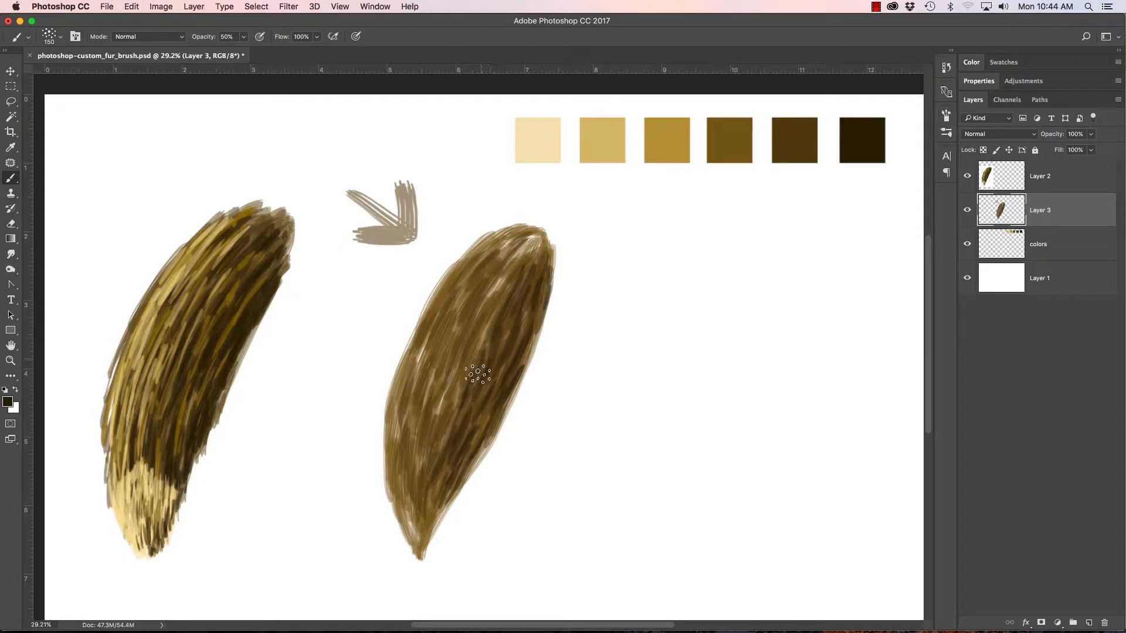
drag(498, 299, 469, 365)
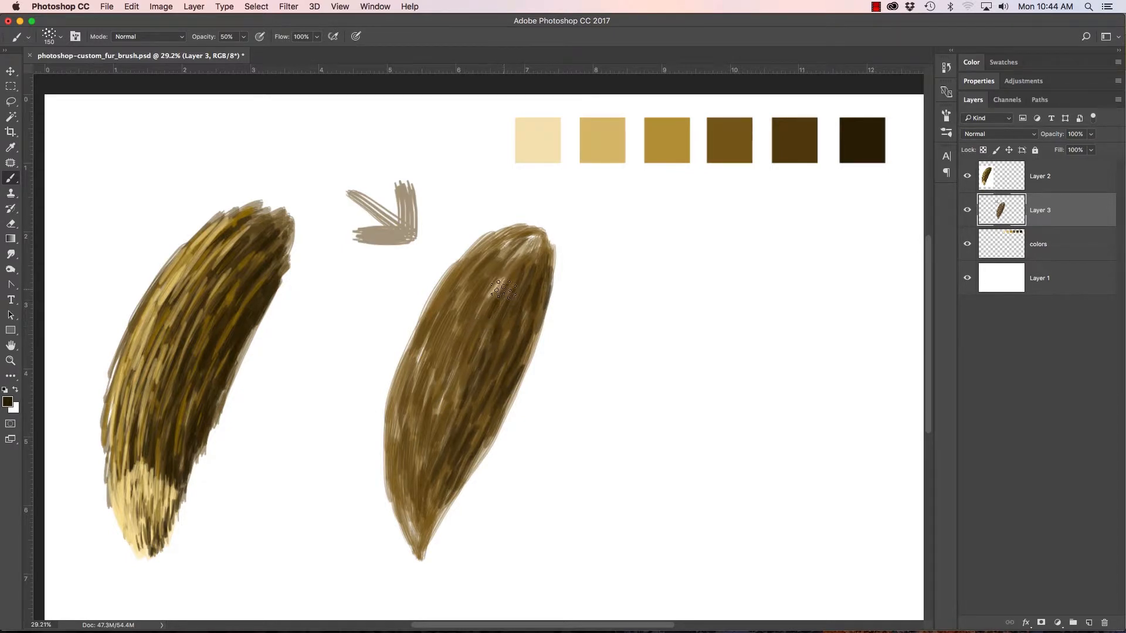
drag(537, 232, 466, 340)
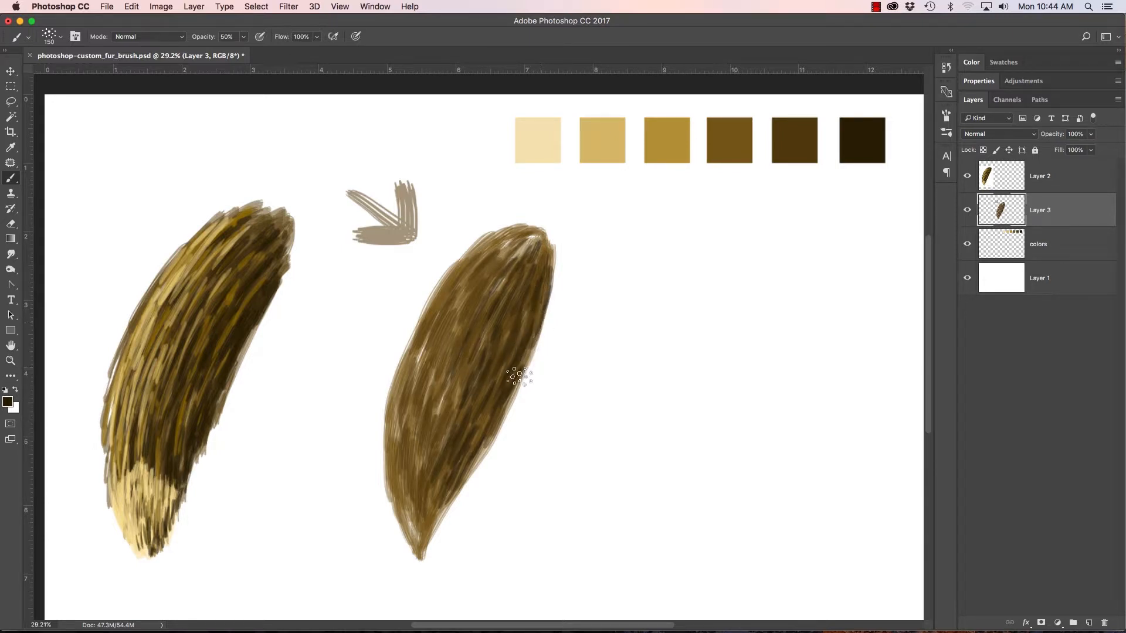
drag(503, 397, 471, 437)
drag(439, 506, 433, 516)
Step: Scatter short strokes of the darkest brown across the tail's centre and left half for fur texture
drag(449, 415, 439, 461)
drag(454, 392, 441, 447)
drag(472, 352, 413, 465)
drag(438, 366, 432, 409)
mouse_move(466, 324)
mouse_down()
mouse_move(439, 384)
mouse_move(424, 373)
mouse_up()
drag(458, 301, 439, 333)
mouse_move(487, 271)
mouse_down()
mouse_move(454, 335)
mouse_move(467, 302)
mouse_up()
drag(470, 370, 490, 391)
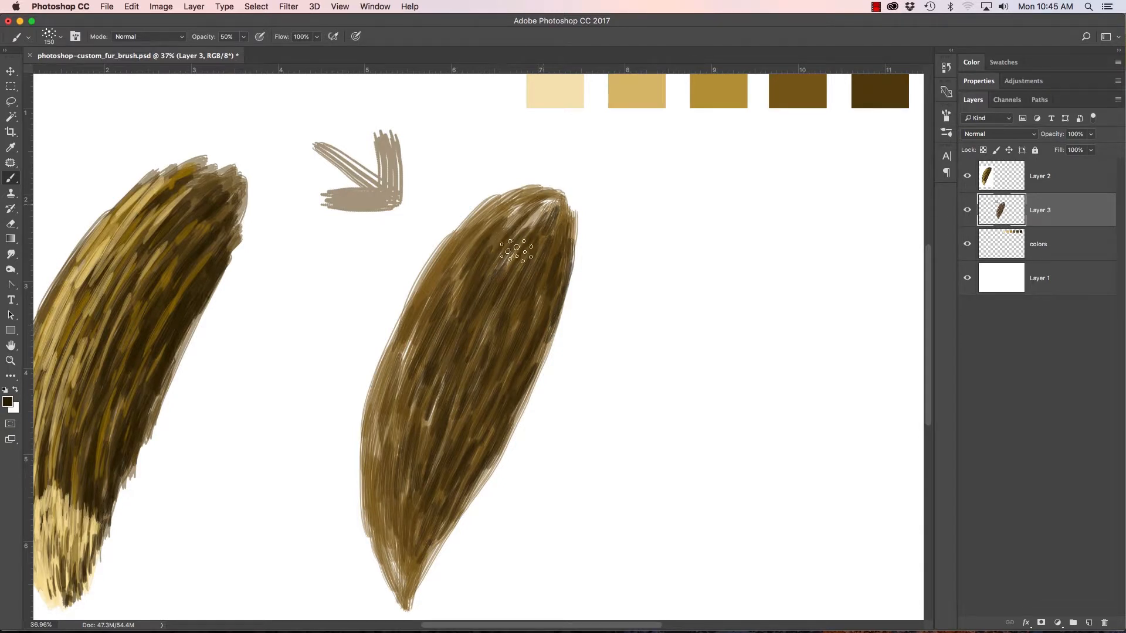
Step: Sample the golden ochre swatch and paint highlight strokes through the left and middle of the tail
drag(568, 225, 576, 304)
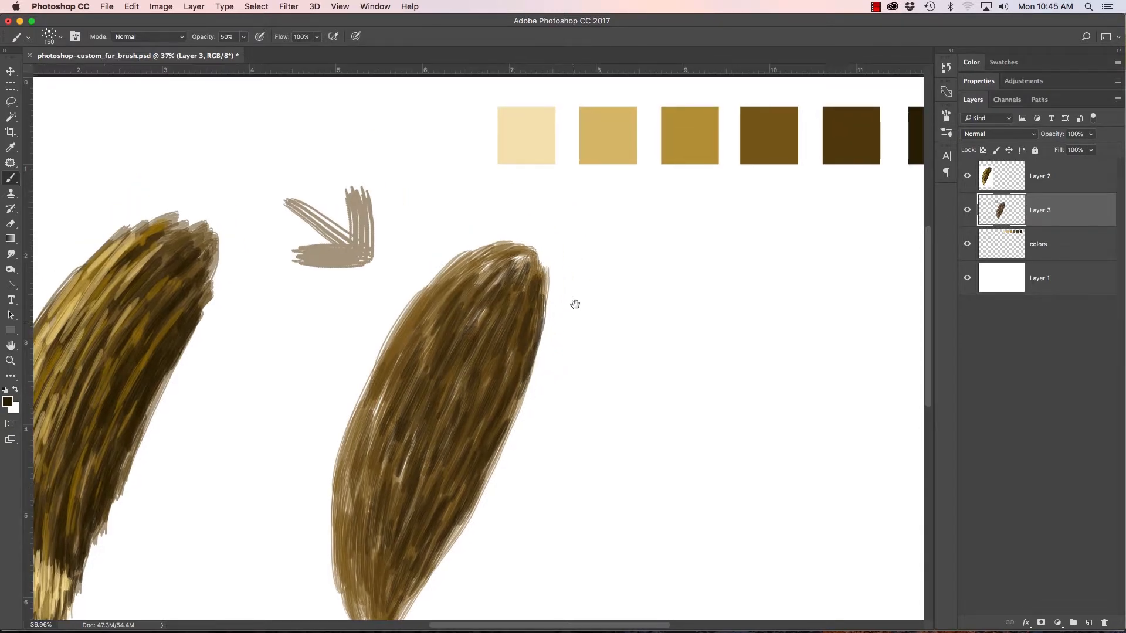
alt+click(699, 136)
drag(411, 439, 406, 403)
mouse_move(372, 490)
mouse_down()
mouse_move(381, 403)
mouse_move(380, 449)
mouse_move(405, 380)
mouse_up()
mouse_move(387, 432)
mouse_down()
mouse_move(400, 360)
mouse_move(371, 435)
mouse_move(380, 359)
mouse_move(432, 323)
mouse_up()
drag(416, 424, 458, 328)
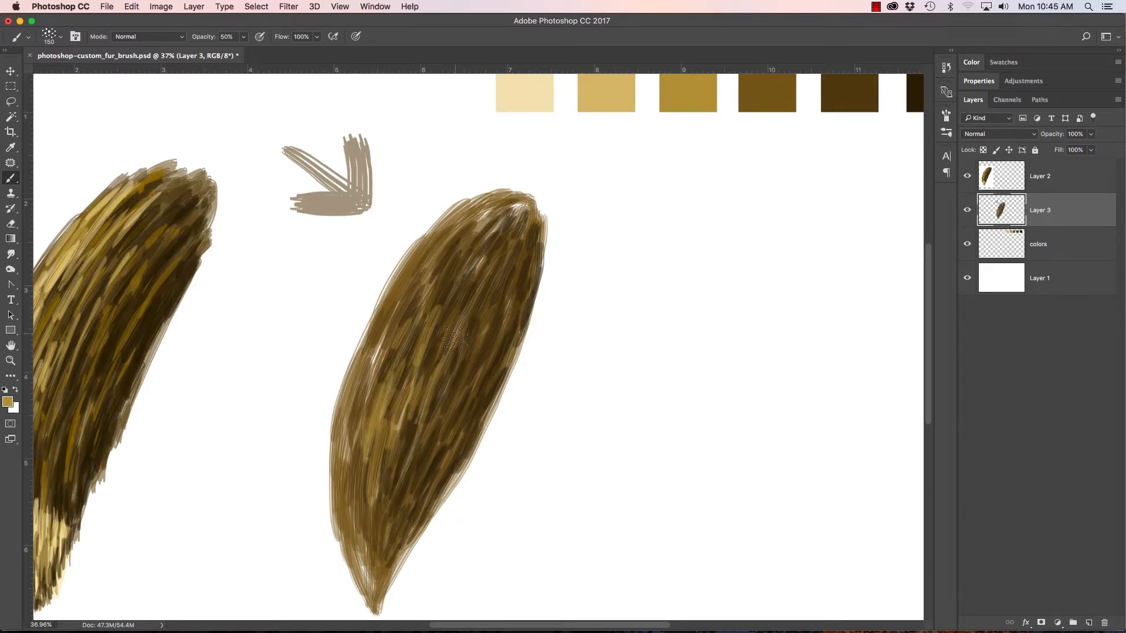
Step: Spread golden ochre strokes over the tail's upper end, centre and lower tip
drag(458, 262, 473, 223)
mouse_move(425, 297)
mouse_down()
mouse_move(444, 258)
mouse_move(491, 228)
mouse_up()
drag(430, 257, 469, 218)
mouse_move(394, 320)
mouse_down()
mouse_move(405, 275)
mouse_move(357, 422)
mouse_move(352, 505)
mouse_move(349, 464)
mouse_move(355, 531)
mouse_move(352, 469)
mouse_move(377, 519)
mouse_move(366, 572)
mouse_move(393, 501)
mouse_up()
drag(412, 446, 462, 339)
drag(456, 329, 506, 265)
mouse_move(437, 442)
mouse_down()
mouse_move(448, 410)
mouse_move(433, 412)
mouse_up()
drag(403, 499, 416, 476)
drag(385, 555, 395, 524)
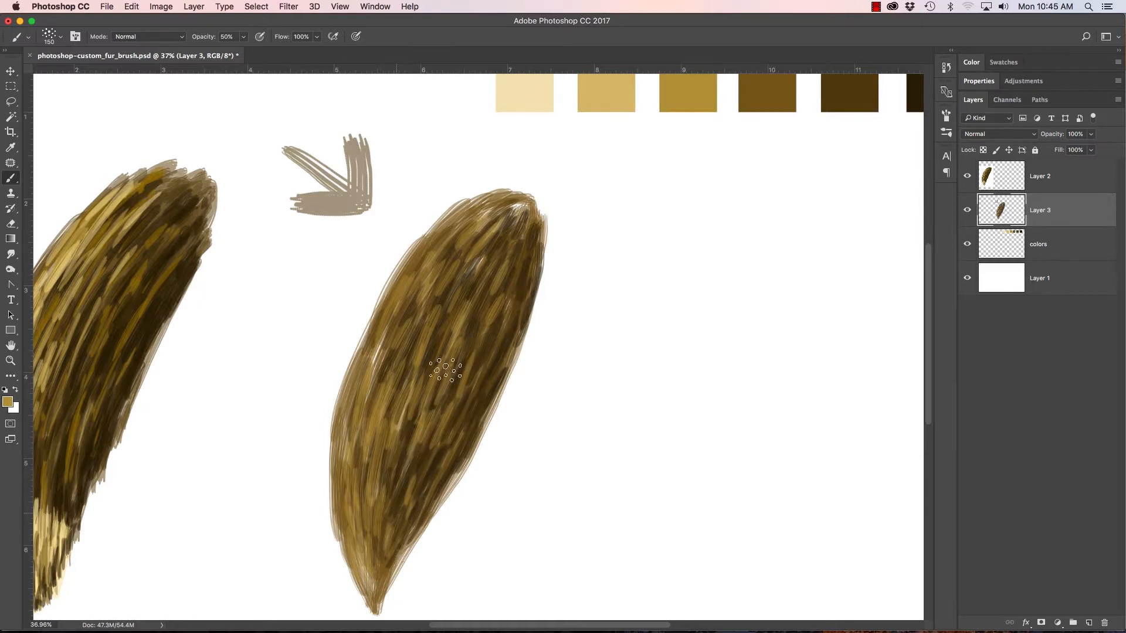
Step: Sample the light gold swatch and paint highlight strokes on the tail's upper left and left-middle fur
alt+click(607, 94)
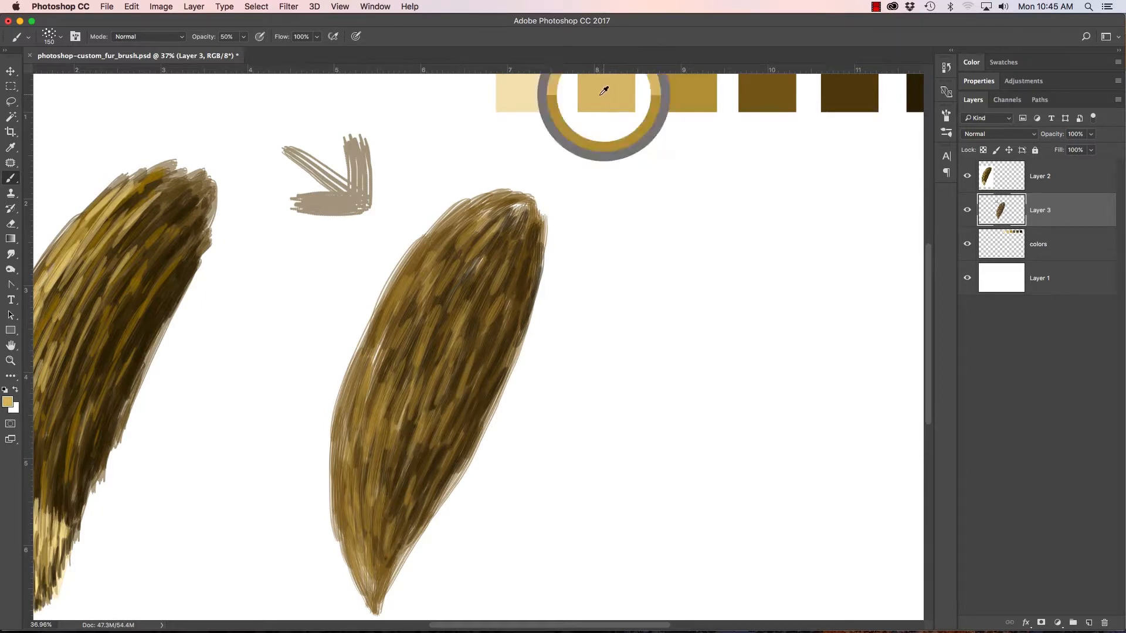
mouse_move(414, 329)
mouse_down()
mouse_move(425, 291)
mouse_move(415, 294)
mouse_move(455, 262)
mouse_move(471, 219)
mouse_up()
drag(423, 267, 451, 223)
drag(406, 299, 421, 264)
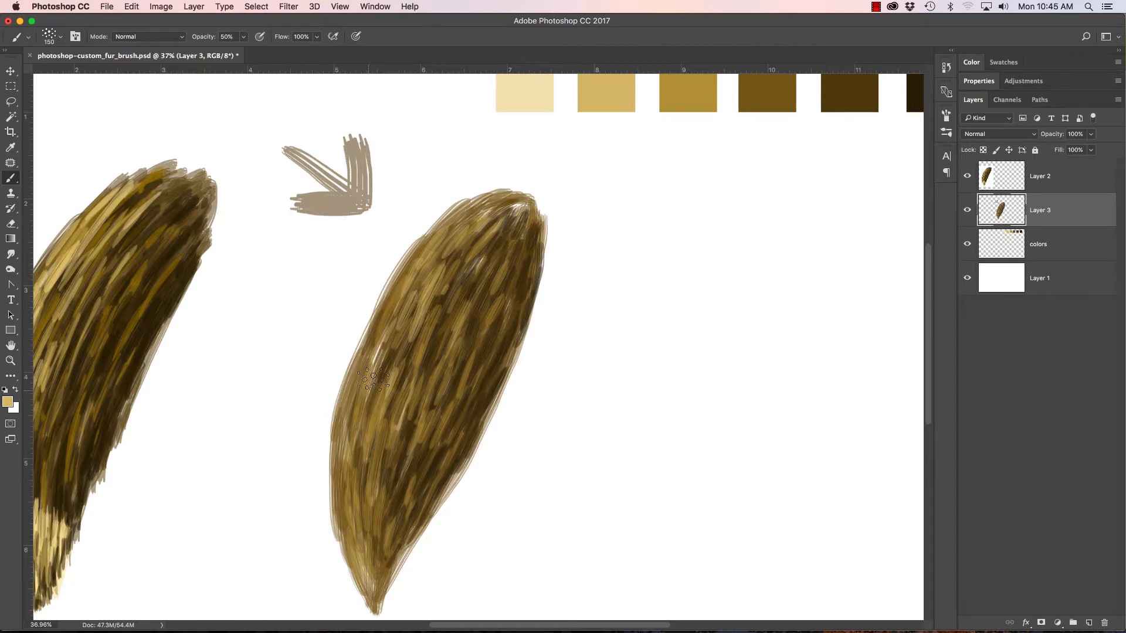
drag(373, 380, 385, 345)
drag(378, 400, 400, 341)
mouse_move(403, 378)
mouse_down()
mouse_move(409, 317)
mouse_move(397, 346)
mouse_move(444, 370)
mouse_move(421, 311)
mouse_up()
Step: Paint light gold strokes along the tail's outer left edge and down toward the tip
mouse_move(356, 388)
mouse_down()
mouse_move(374, 326)
mouse_move(366, 347)
mouse_up()
drag(396, 263, 413, 233)
mouse_move(350, 396)
mouse_down()
mouse_move(368, 323)
mouse_move(369, 348)
mouse_move(408, 341)
mouse_move(395, 328)
mouse_move(358, 432)
mouse_move(350, 378)
mouse_up()
mouse_move(335, 504)
mouse_down()
mouse_move(350, 375)
mouse_move(368, 473)
mouse_up()
drag(365, 553, 368, 482)
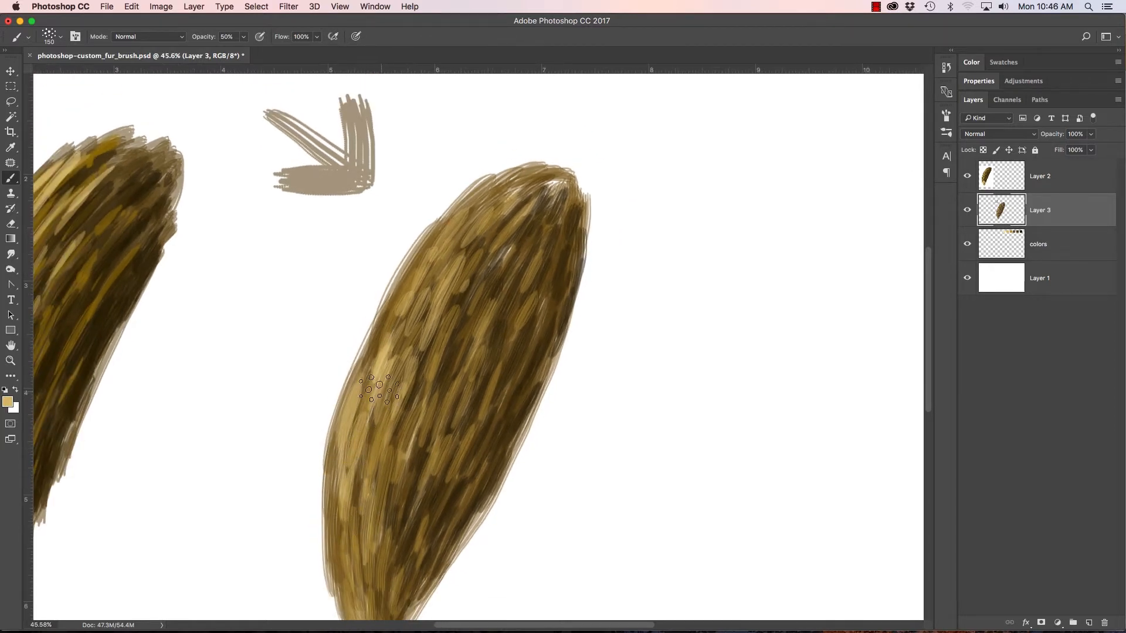
Step: Build up denser light gold highlights on the tail's upper left side with short overlapping strokes
drag(373, 364, 385, 326)
drag(422, 270, 435, 242)
mouse_move(422, 300)
mouse_down()
mouse_move(437, 245)
mouse_move(421, 241)
mouse_up()
drag(387, 339, 405, 296)
mouse_move(358, 378)
mouse_down()
mouse_move(378, 296)
mouse_move(394, 284)
mouse_up()
drag(357, 346, 385, 311)
drag(404, 361, 419, 326)
drag(411, 411, 448, 340)
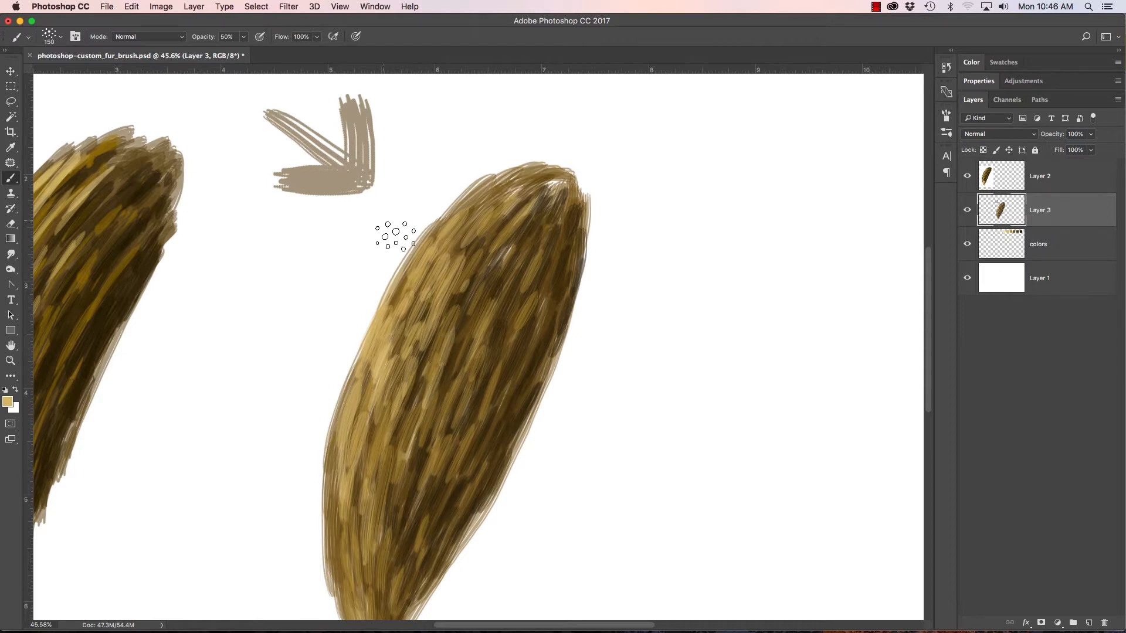
Step: Add sparse light gold strokes through the upper centre of the tail, between the darker tufts
mouse_move(471, 248)
mouse_down()
mouse_move(478, 264)
mouse_move(500, 257)
mouse_up()
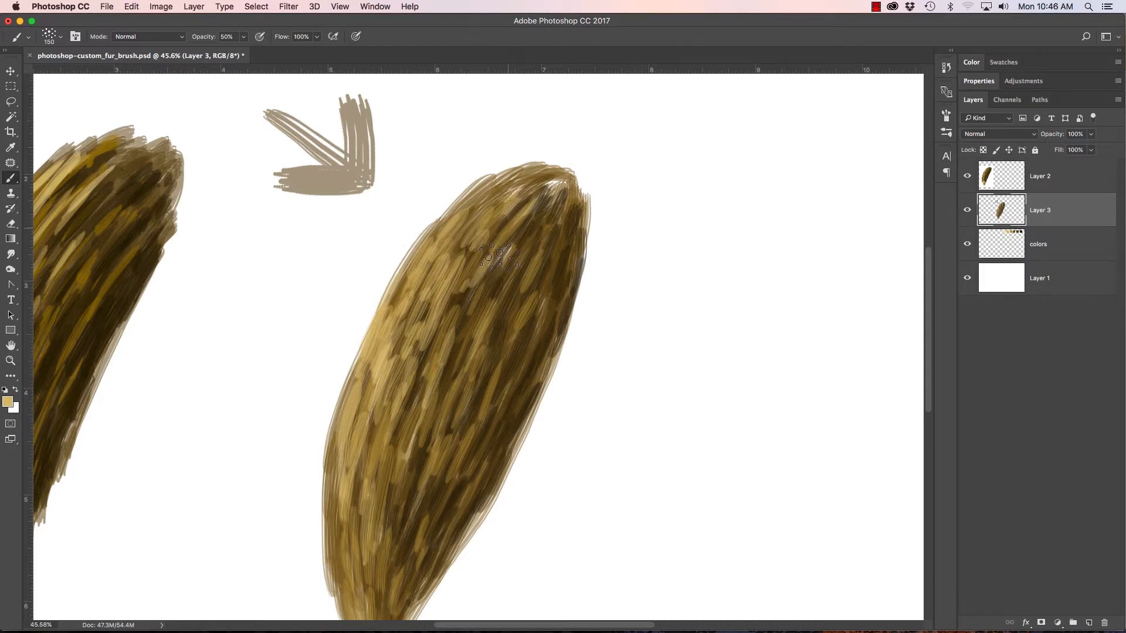
drag(465, 309, 451, 339)
drag(487, 302, 500, 271)
mouse_move(506, 319)
mouse_down()
mouse_move(503, 292)
mouse_move(442, 401)
mouse_up()
drag(464, 341, 441, 397)
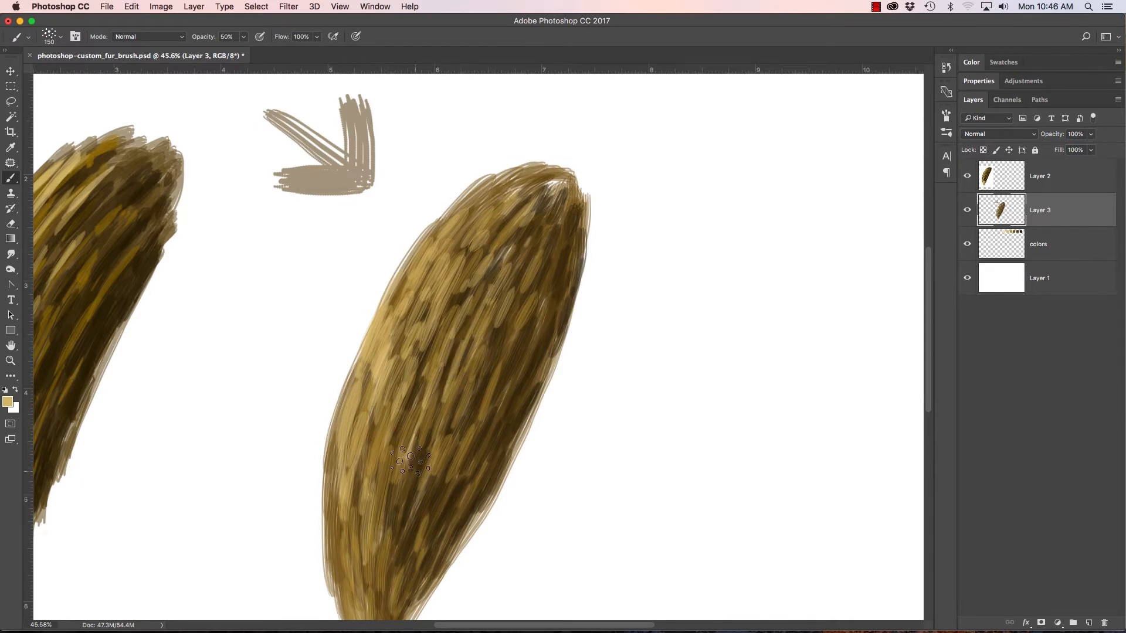
Step: Add light gold strokes to the tail's lower centre and tip, and reinforce the highlights along its left side
drag(401, 466, 385, 519)
drag(413, 428, 390, 536)
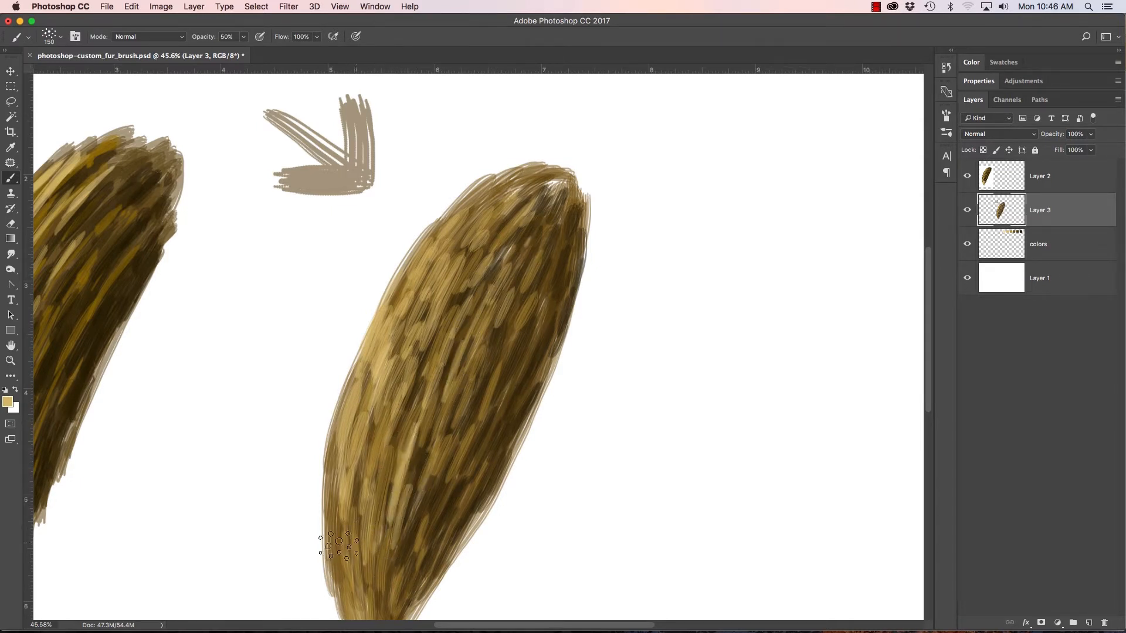
drag(351, 484, 329, 566)
mouse_move(331, 457)
mouse_down()
mouse_move(339, 572)
mouse_move(361, 504)
mouse_up()
scroll(405, 457, down, 3)
mouse_move(345, 500)
mouse_down()
mouse_move(367, 496)
mouse_move(380, 539)
mouse_move(376, 599)
mouse_move(358, 561)
mouse_move(375, 600)
mouse_move(409, 536)
mouse_move(392, 519)
mouse_move(405, 473)
mouse_move(369, 434)
mouse_move(343, 442)
mouse_move(330, 377)
mouse_move(370, 323)
mouse_move(366, 383)
mouse_move(400, 267)
mouse_up()
drag(354, 433, 363, 336)
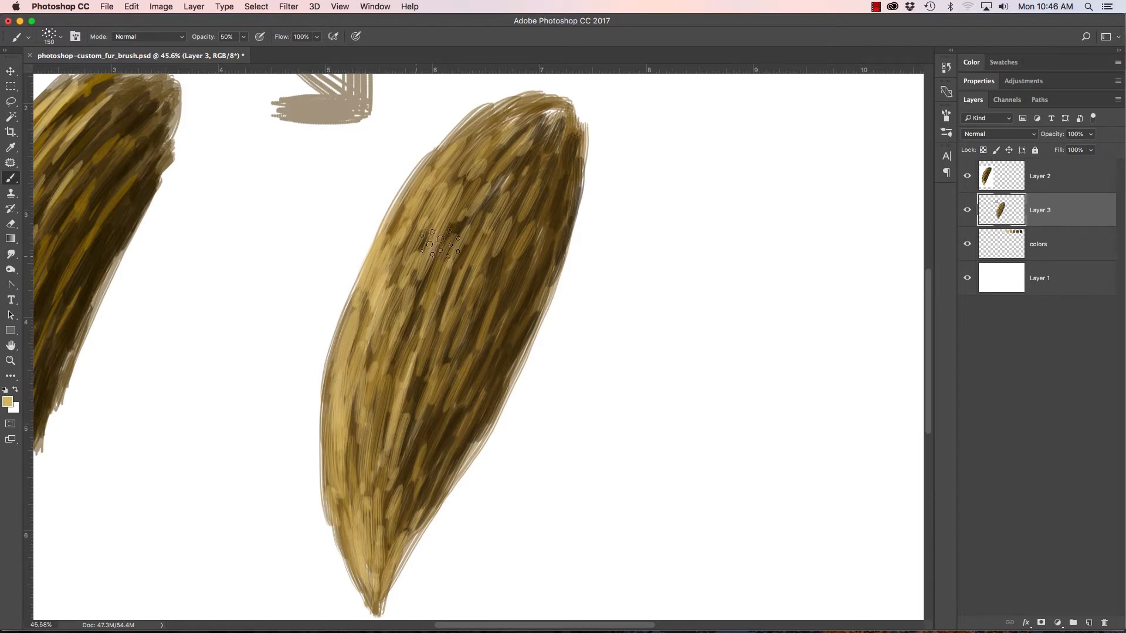
Step: Sample the palest cream swatch and paint the tail's tip with dense overlapping strokes
drag(379, 375, 387, 342)
drag(673, 171, 610, 220)
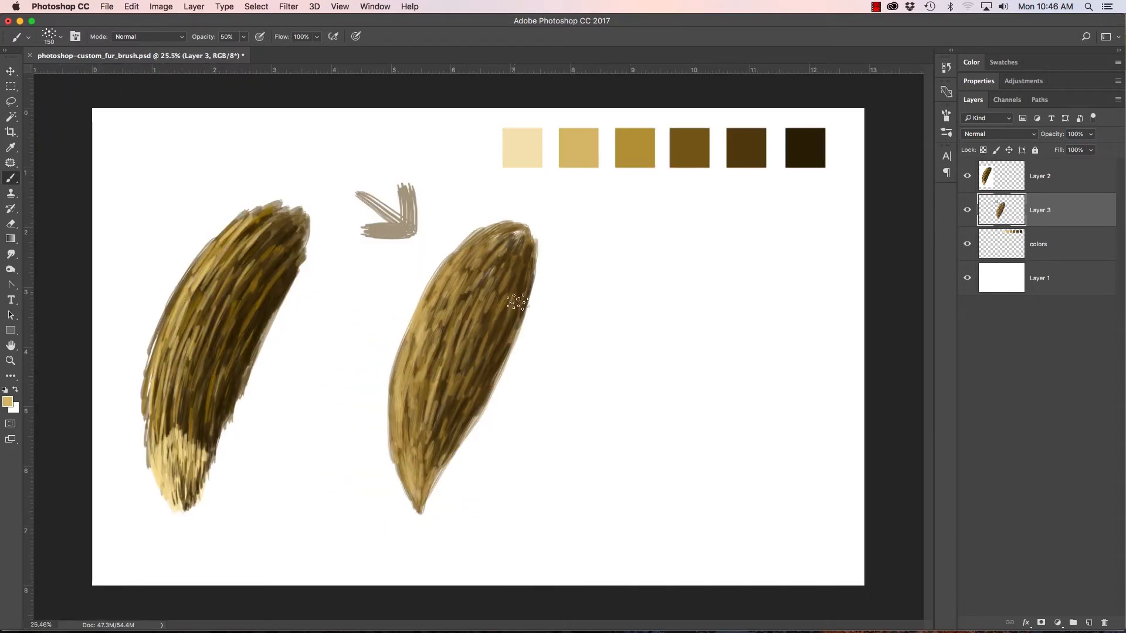
alt+click(524, 148)
drag(450, 344, 470, 352)
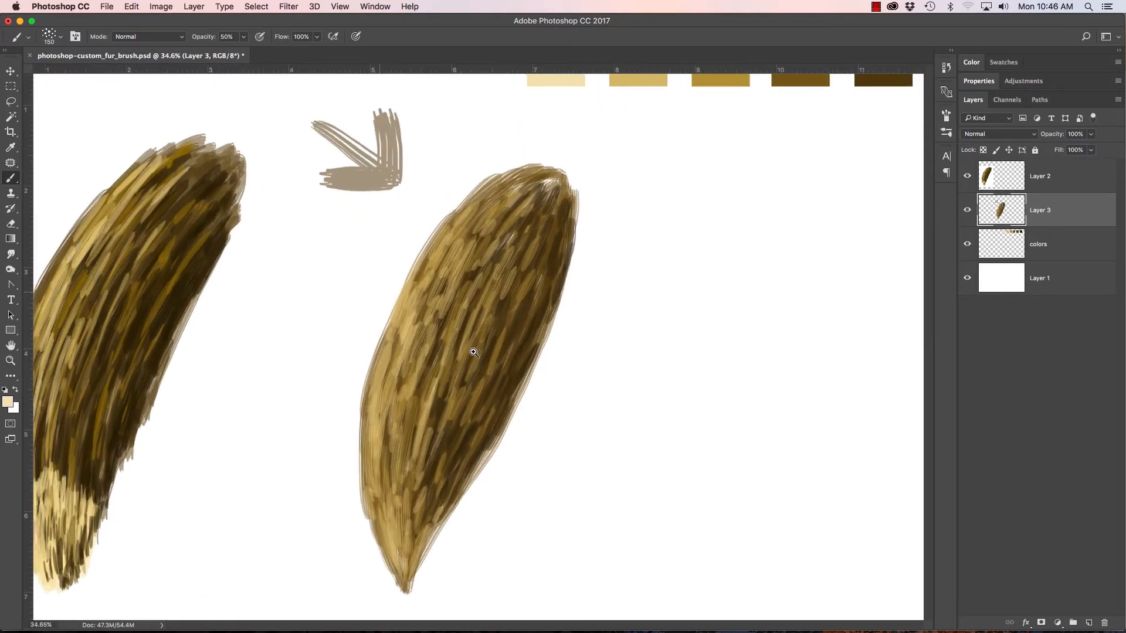
mouse_move(390, 508)
mouse_down()
mouse_move(407, 588)
mouse_move(405, 524)
mouse_move(403, 576)
mouse_move(412, 510)
mouse_move(404, 578)
mouse_move(413, 530)
mouse_move(406, 575)
mouse_move(426, 524)
mouse_move(413, 559)
mouse_move(400, 487)
mouse_move(390, 567)
mouse_move(384, 513)
mouse_move(384, 544)
mouse_move(379, 535)
mouse_move(400, 576)
mouse_move(399, 513)
mouse_move(382, 512)
mouse_move(386, 540)
mouse_up()
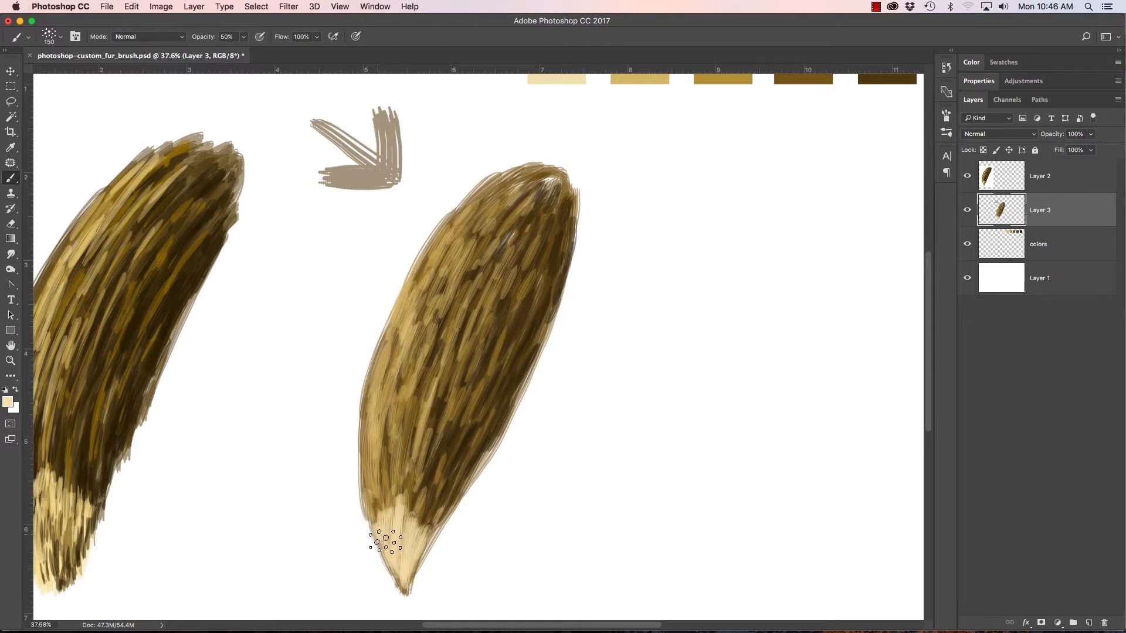
mouse_move(390, 498)
mouse_down()
mouse_move(372, 522)
mouse_move(398, 507)
mouse_move(402, 526)
mouse_move(425, 522)
mouse_move(421, 565)
mouse_move(403, 586)
mouse_move(377, 535)
mouse_up()
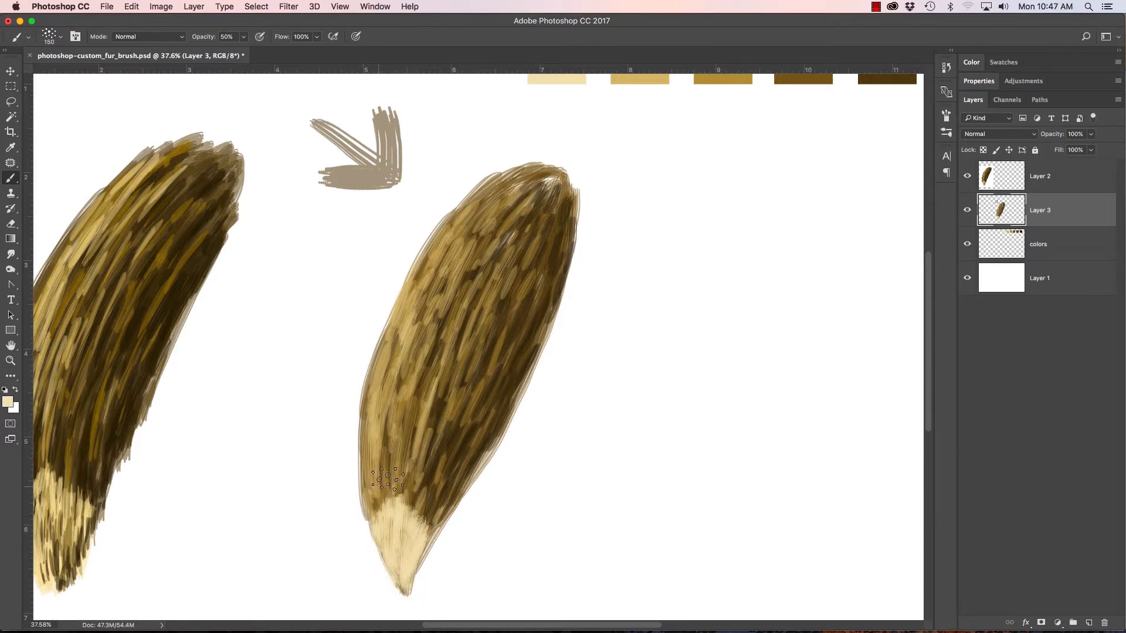
Step: Add cream highlight strokes along the tail's left side, from just above the tip to the upper end
mouse_move(385, 476)
mouse_down()
mouse_move(386, 437)
mouse_move(385, 483)
mouse_move(374, 456)
mouse_move(370, 485)
mouse_move(379, 404)
mouse_up()
mouse_move(390, 338)
mouse_down()
mouse_move(386, 392)
mouse_move(403, 338)
mouse_move(404, 418)
mouse_up()
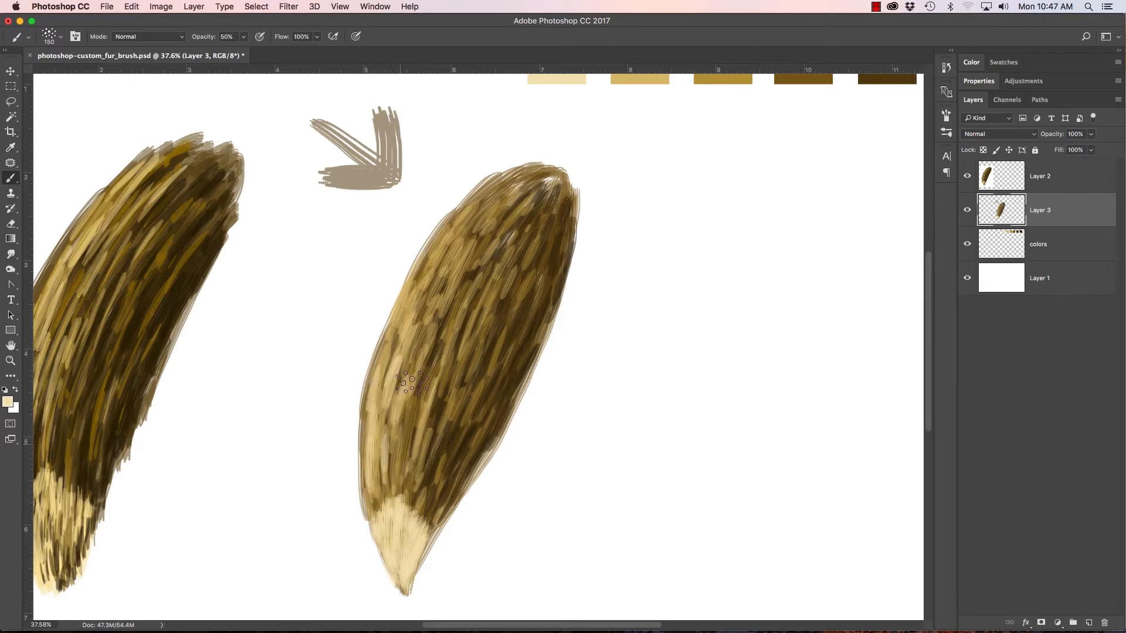
mouse_move(401, 324)
mouse_down()
mouse_move(385, 364)
mouse_move(416, 279)
mouse_move(395, 328)
mouse_up()
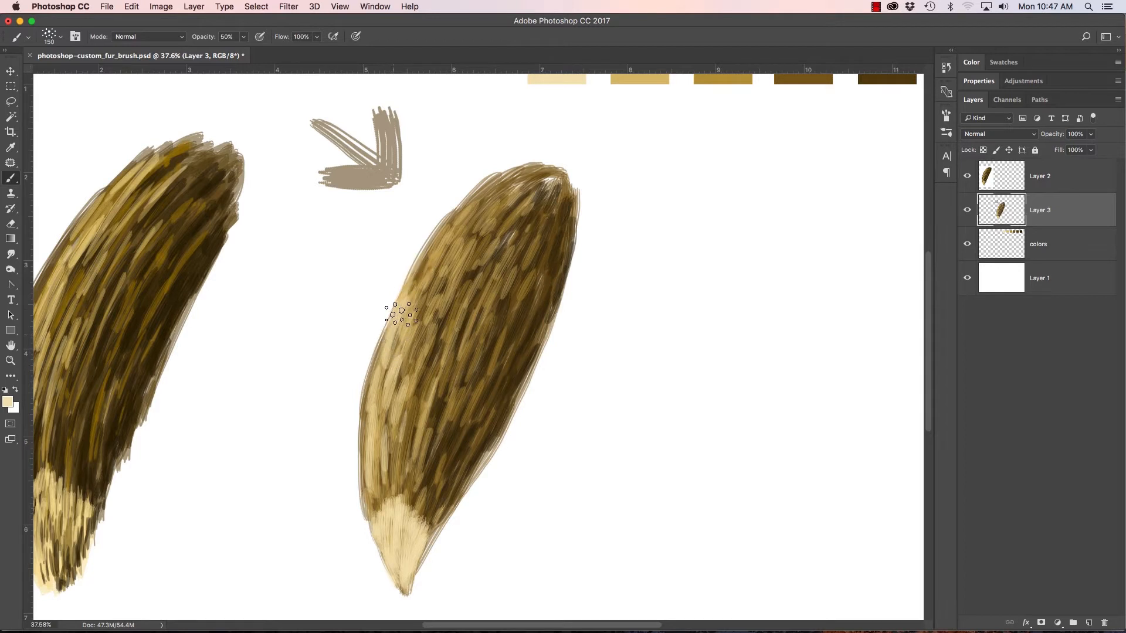
mouse_move(434, 248)
mouse_down()
mouse_move(420, 290)
mouse_move(423, 357)
mouse_move(446, 307)
mouse_move(420, 258)
mouse_move(440, 221)
mouse_move(416, 282)
mouse_up()
mouse_move(488, 182)
mouse_down()
mouse_move(464, 227)
mouse_move(453, 222)
mouse_move(492, 177)
mouse_move(450, 239)
mouse_move(489, 195)
mouse_move(460, 235)
mouse_move(452, 262)
mouse_move(473, 228)
mouse_move(446, 299)
mouse_move(480, 206)
mouse_move(511, 171)
mouse_move(495, 181)
mouse_move(492, 229)
mouse_move(467, 277)
mouse_move(492, 241)
mouse_move(424, 394)
mouse_move(427, 376)
mouse_move(404, 482)
mouse_move(403, 462)
mouse_move(395, 497)
mouse_move(393, 469)
mouse_move(379, 507)
mouse_move(363, 503)
mouse_move(394, 558)
mouse_move(399, 414)
mouse_up()
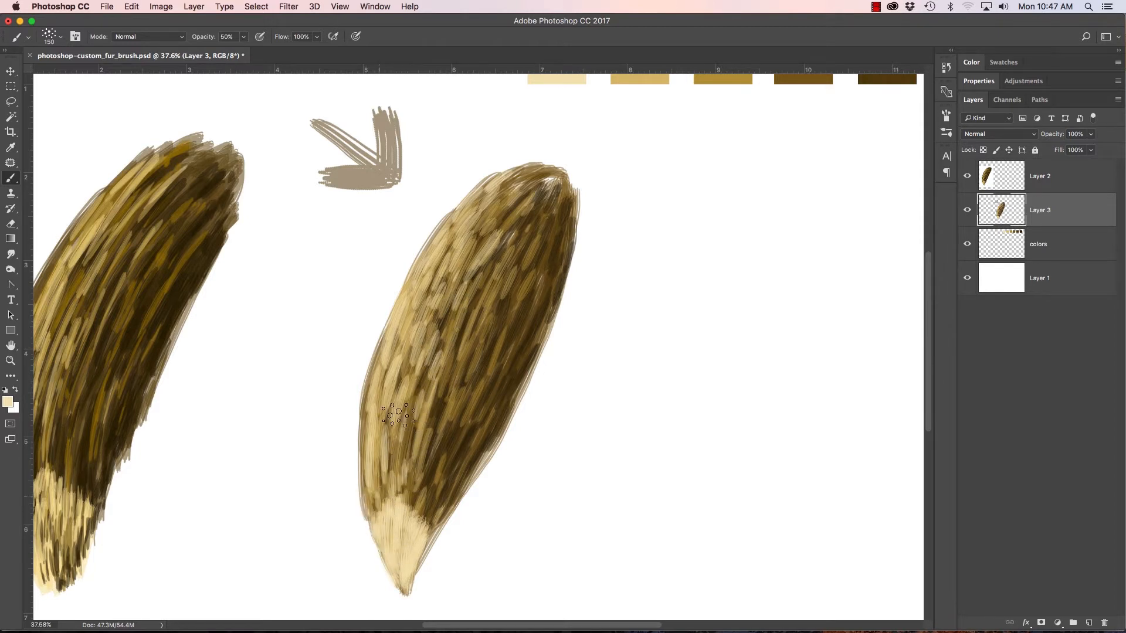
drag(585, 248, 531, 300)
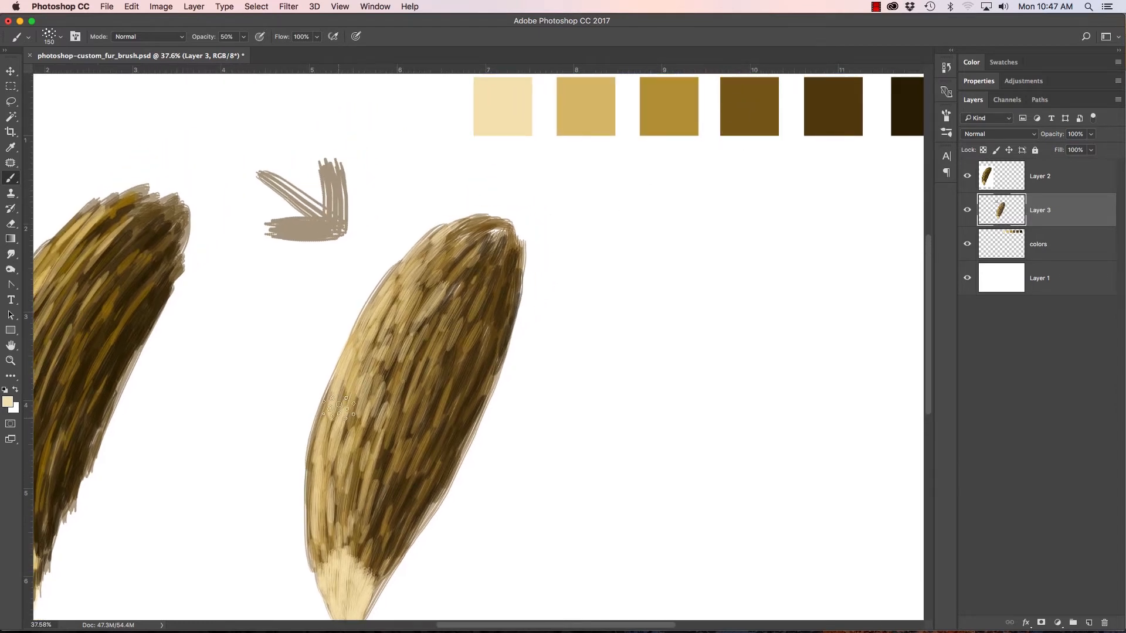
mouse_move(250, 328)
mouse_down()
mouse_move(370, 305)
mouse_move(269, 297)
mouse_up()
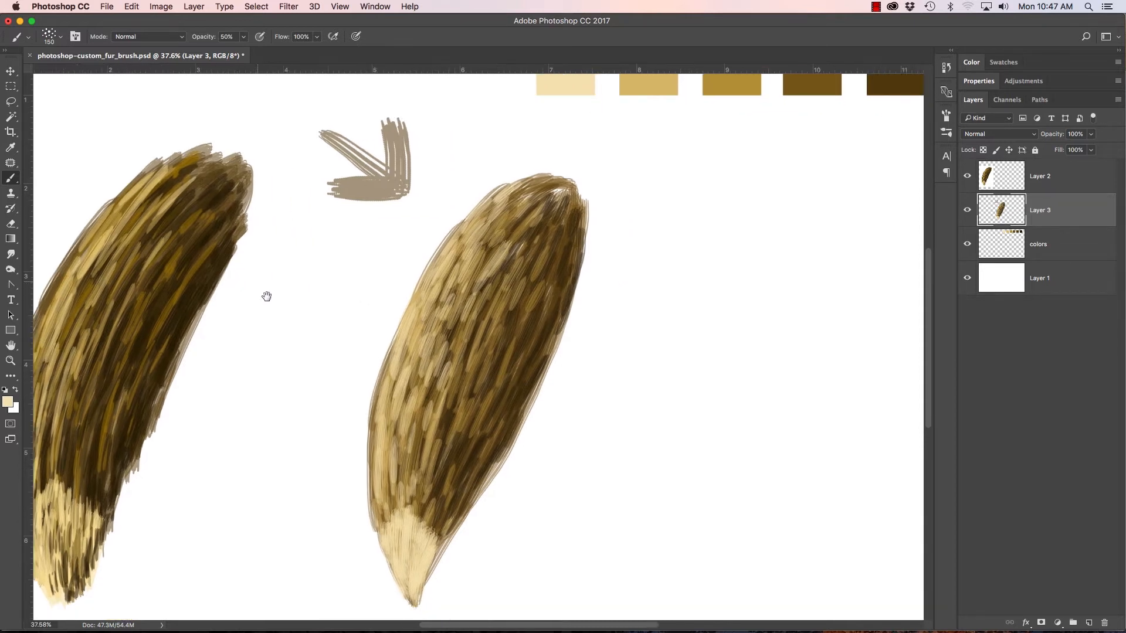
Step: Sample the second-darkest brown swatch, stroke it through the tail's middle, and set the brush opacity to 70%
drag(570, 224, 522, 252)
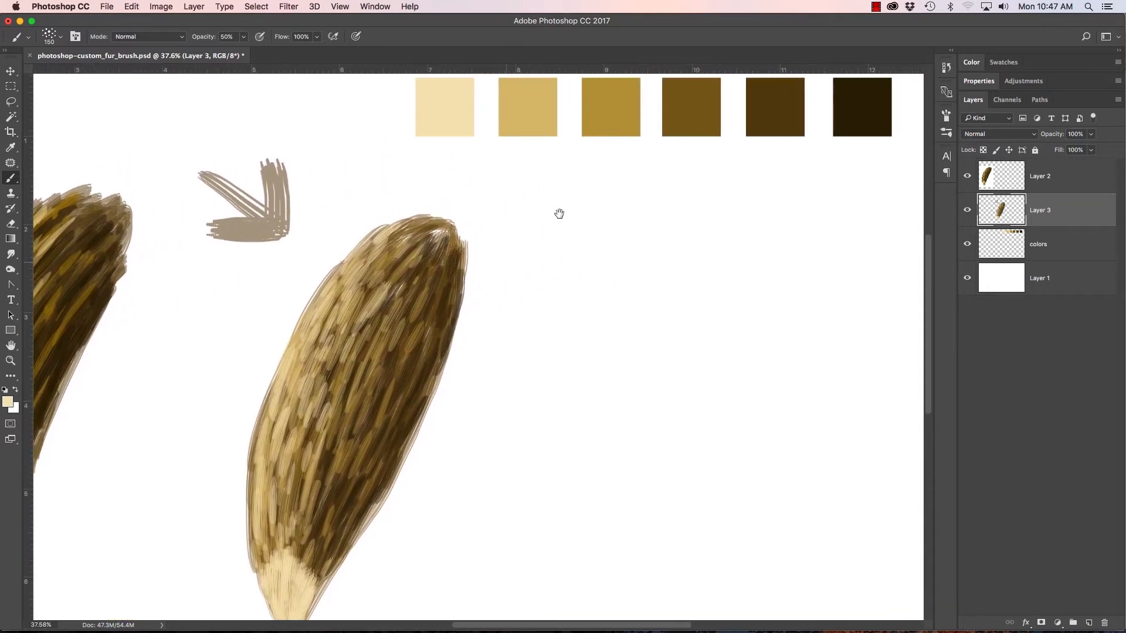
alt+click(782, 110)
mouse_move(357, 432)
mouse_down()
mouse_move(376, 331)
mouse_move(371, 343)
mouse_move(395, 298)
mouse_move(351, 360)
mouse_move(353, 338)
mouse_move(348, 347)
mouse_move(345, 329)
mouse_move(338, 340)
mouse_move(363, 298)
mouse_up()
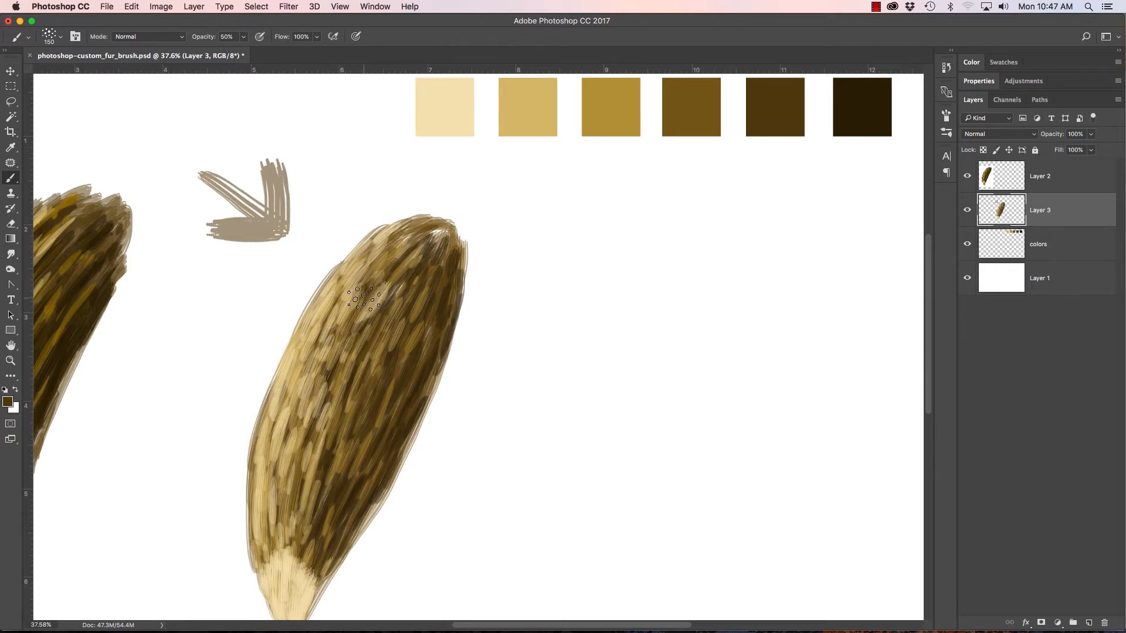
click(244, 37)
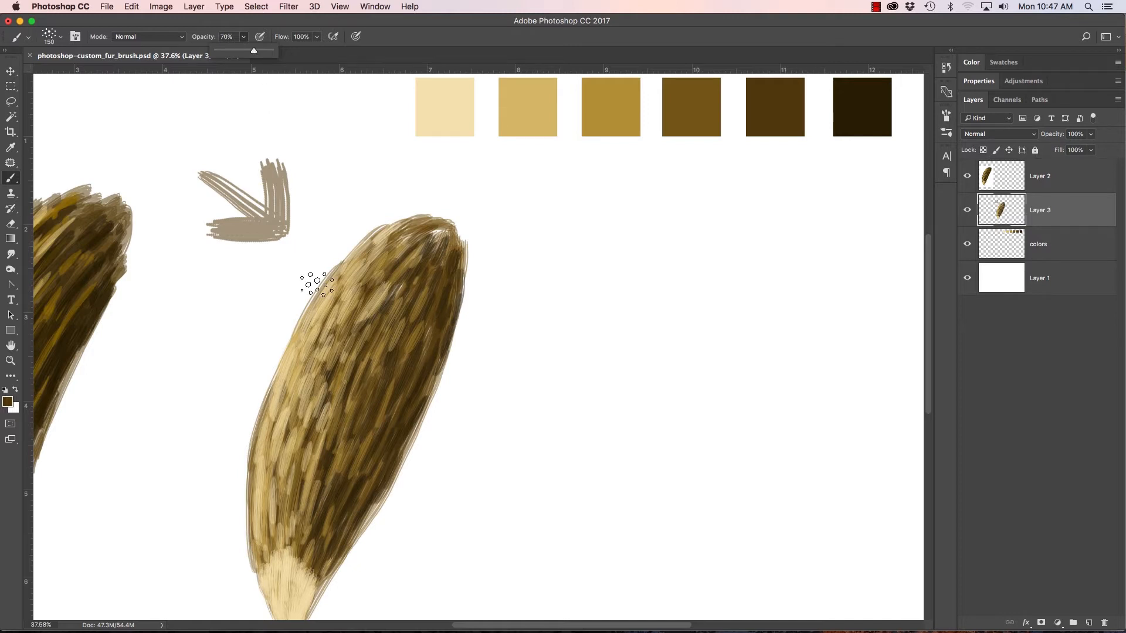
Step: Paint short dark brown strokes through the tail's centre and down toward the pale tip
drag(302, 436, 310, 404)
drag(338, 341, 346, 324)
drag(345, 363, 354, 339)
drag(311, 456, 323, 414)
mouse_move(294, 492)
mouse_down()
mouse_move(302, 455)
mouse_move(298, 466)
mouse_up()
drag(306, 517, 318, 477)
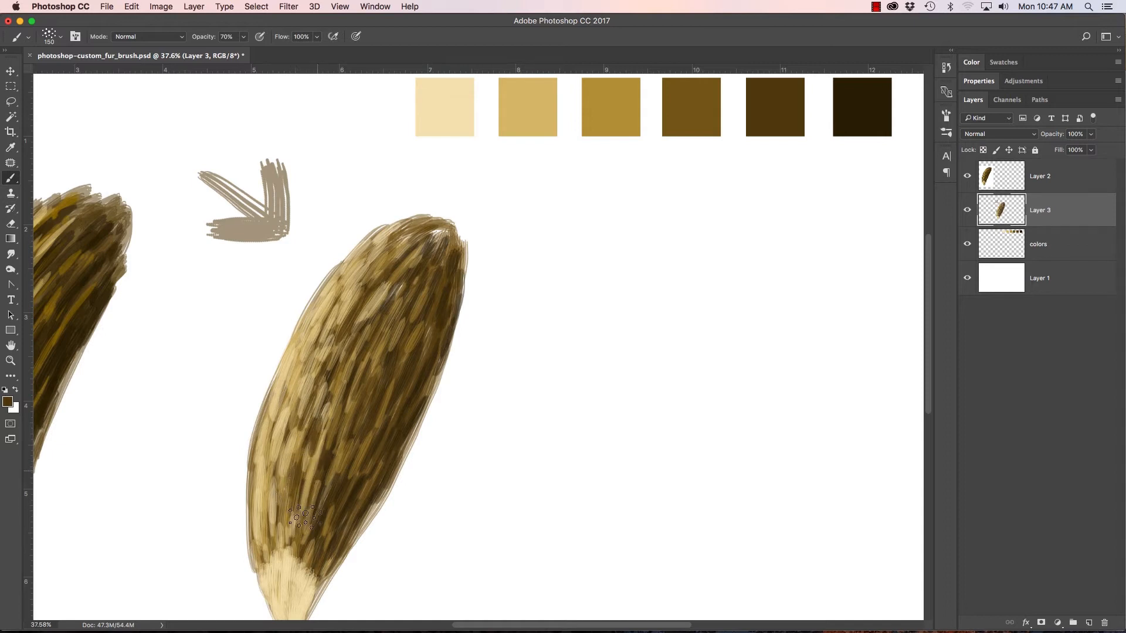
Step: Break up the light fur on the tail's left side with dark brown strokes, working toward the upper left
mouse_move(296, 524)
mouse_down()
mouse_move(302, 487)
mouse_move(279, 464)
mouse_up()
mouse_move(272, 472)
mouse_down()
mouse_move(309, 376)
mouse_move(297, 381)
mouse_up()
drag(274, 437, 283, 405)
drag(300, 385, 312, 359)
drag(332, 466, 371, 327)
drag(293, 385, 308, 325)
drag(295, 371, 336, 293)
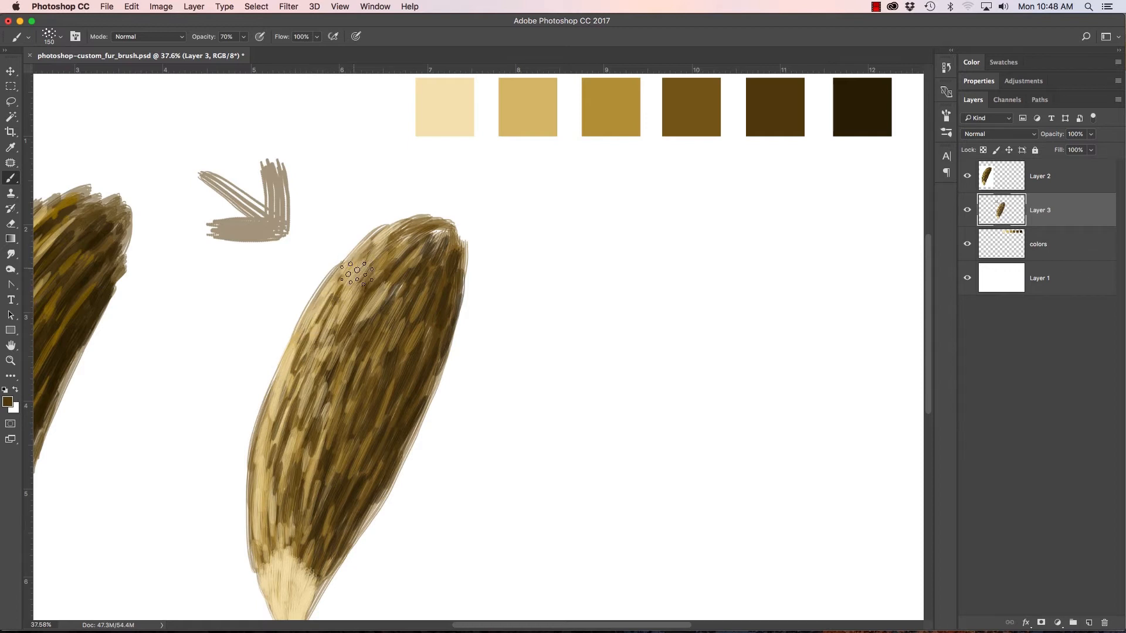
mouse_move(280, 443)
mouse_down()
mouse_move(289, 426)
mouse_move(278, 418)
mouse_up()
Step: Sample the darkest brown swatch and start deepening the shadow along the tail's right side
right_click(872, 111)
drag(424, 377, 435, 350)
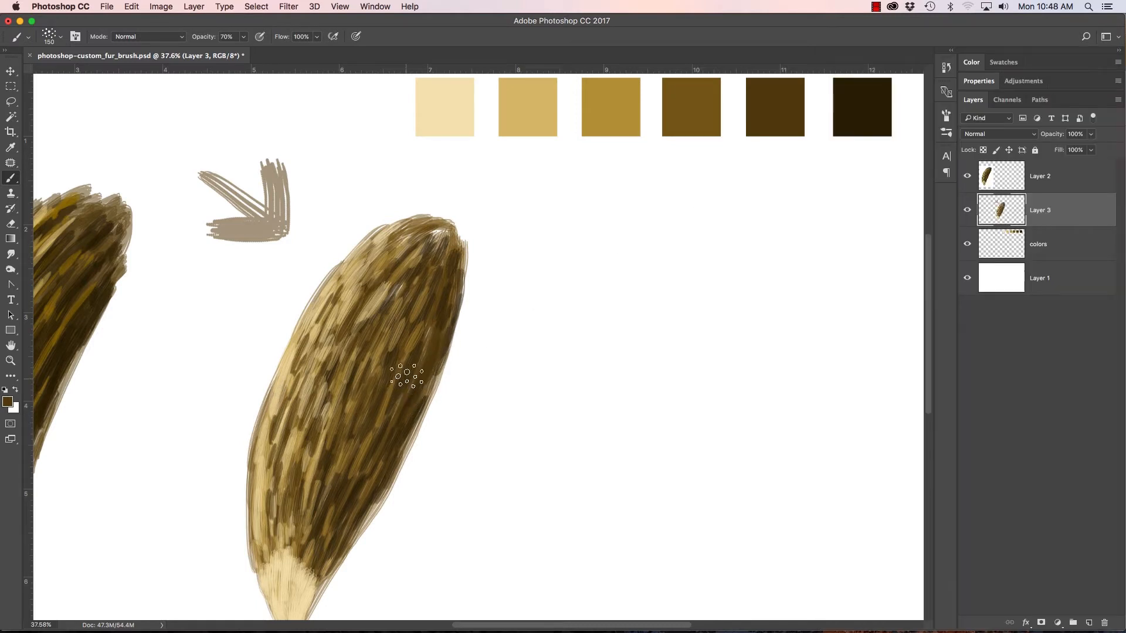
alt+click(867, 105)
drag(774, 168, 689, 190)
drag(763, 163, 835, 131)
mouse_move(405, 372)
mouse_down()
mouse_move(423, 342)
mouse_move(395, 369)
mouse_move(409, 328)
mouse_move(393, 415)
mouse_move(405, 405)
mouse_move(353, 486)
mouse_move(372, 430)
mouse_move(340, 462)
mouse_move(350, 398)
mouse_up()
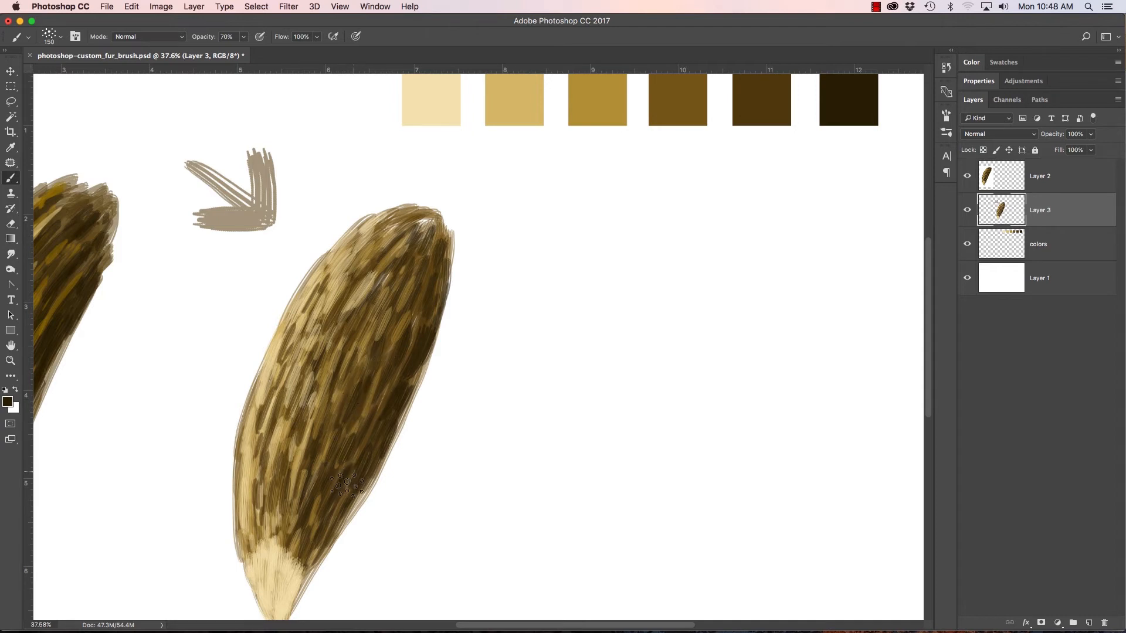
Step: Paint darkest brown strokes on the tail's lower right side, just above the pale tip
mouse_move(357, 487)
mouse_down()
mouse_move(330, 549)
mouse_move(309, 530)
mouse_up()
drag(318, 483, 336, 432)
drag(311, 468, 317, 453)
drag(298, 514, 304, 478)
Step: Add darkest brown strokes to the tail's upper right end and through its centre right
mouse_move(371, 350)
mouse_down()
mouse_move(446, 269)
mouse_move(443, 225)
mouse_up()
mouse_move(420, 271)
mouse_down()
mouse_move(418, 234)
mouse_move(407, 246)
mouse_up()
drag(384, 323, 381, 301)
drag(384, 351, 382, 316)
drag(365, 378, 369, 356)
drag(376, 344, 367, 329)
drag(379, 411, 381, 355)
drag(370, 446, 397, 341)
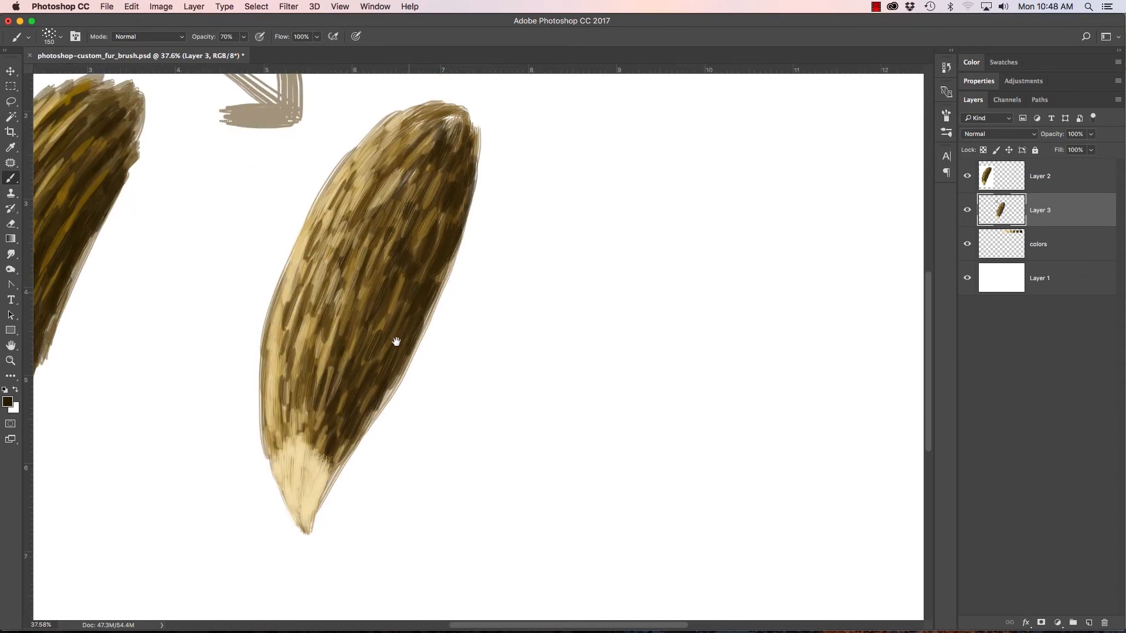
Step: Sample the light gold swatch and paint fur strokes over the cream tip
drag(632, 240, 584, 346)
alt+click(569, 126)
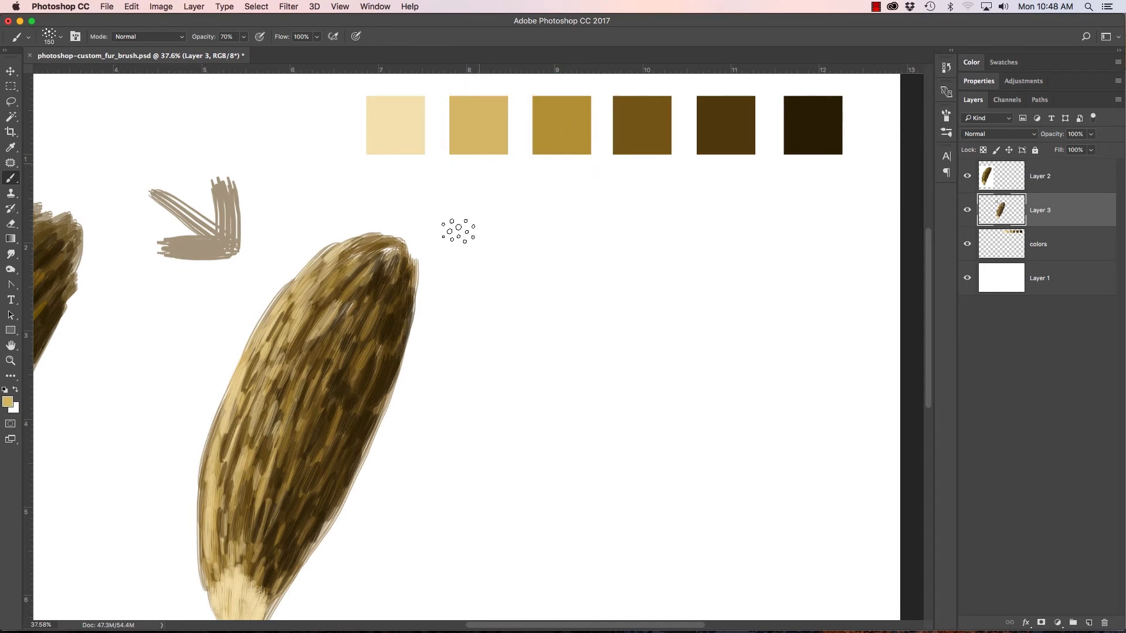
scroll(459, 231, down, 5)
drag(281, 484, 295, 426)
mouse_move(274, 472)
mouse_down()
mouse_move(271, 435)
mouse_move(265, 442)
mouse_move(280, 417)
mouse_move(289, 439)
mouse_up()
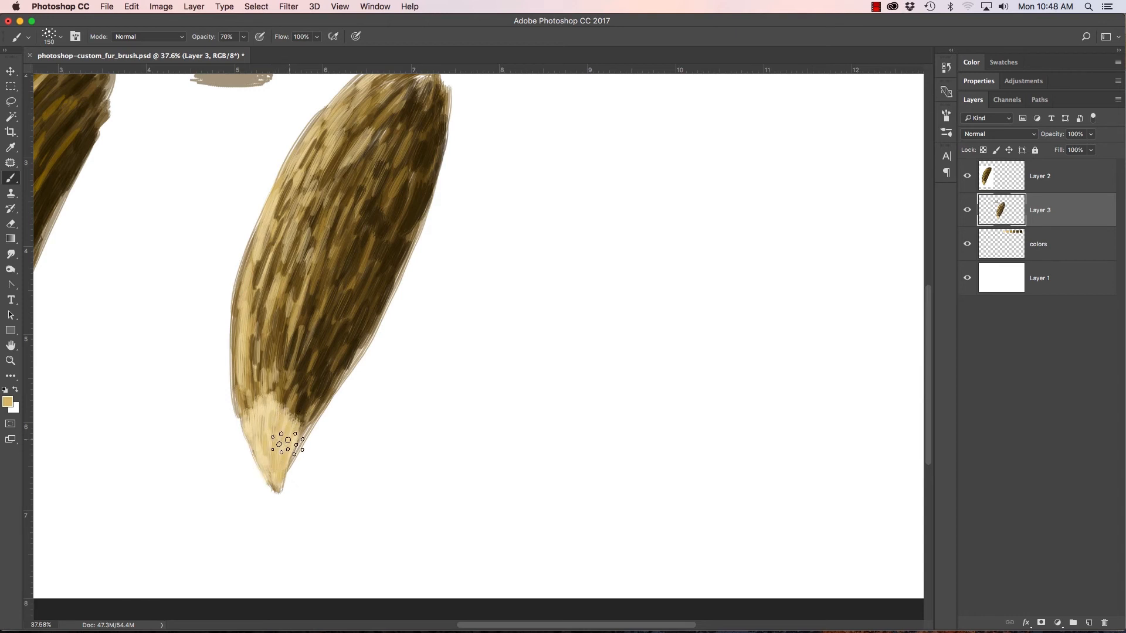
Step: Sample the medium gold swatch and shade the tail's tip with short strokes, mainly along its right edge
drag(492, 230, 452, 329)
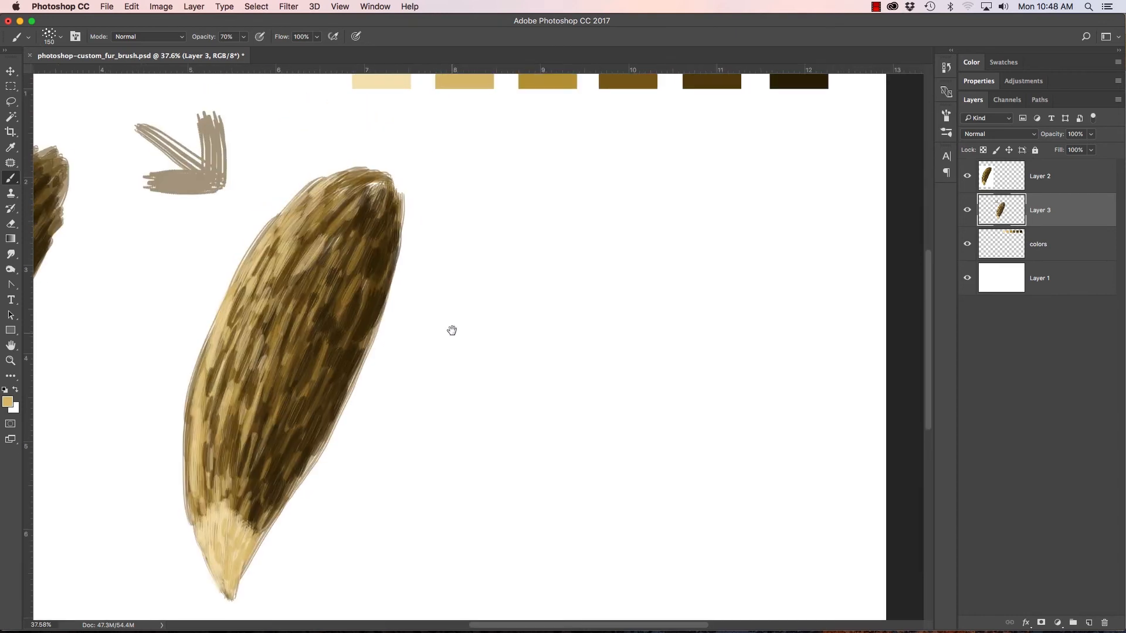
drag(558, 196, 547, 247)
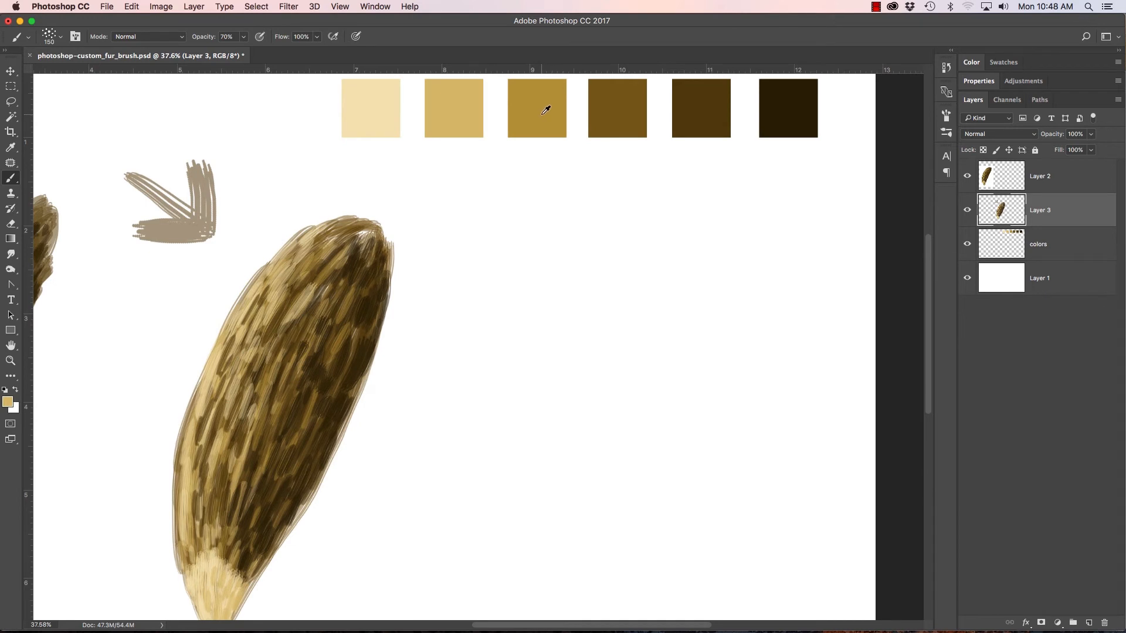
drag(289, 522, 337, 403)
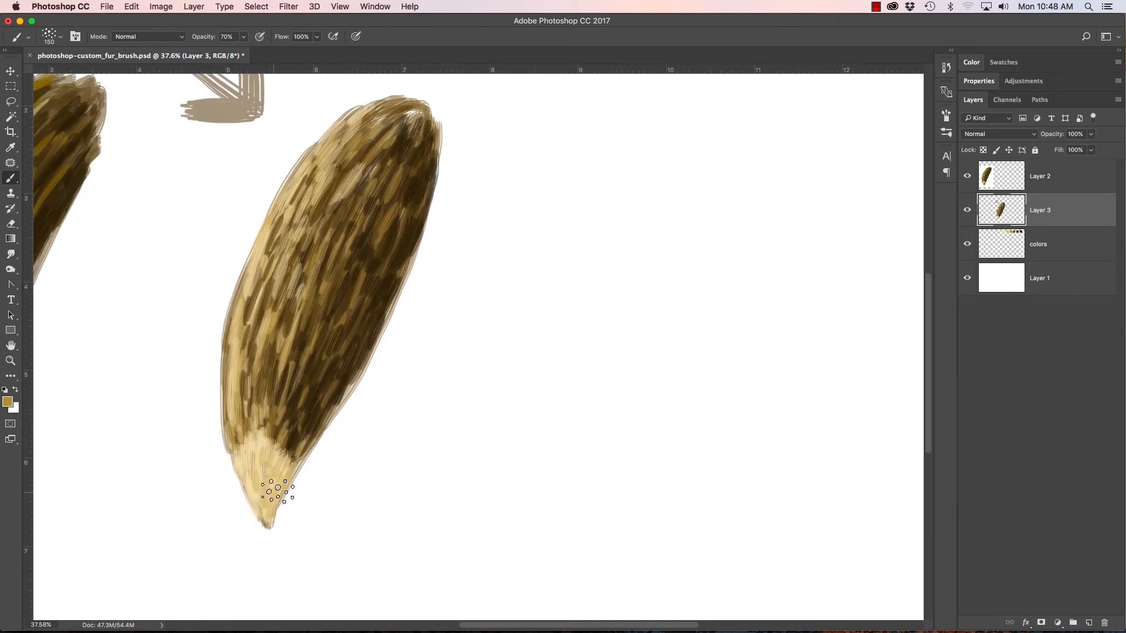
mouse_move(278, 449)
mouse_down()
mouse_move(274, 495)
mouse_move(283, 466)
mouse_move(262, 505)
mouse_up()
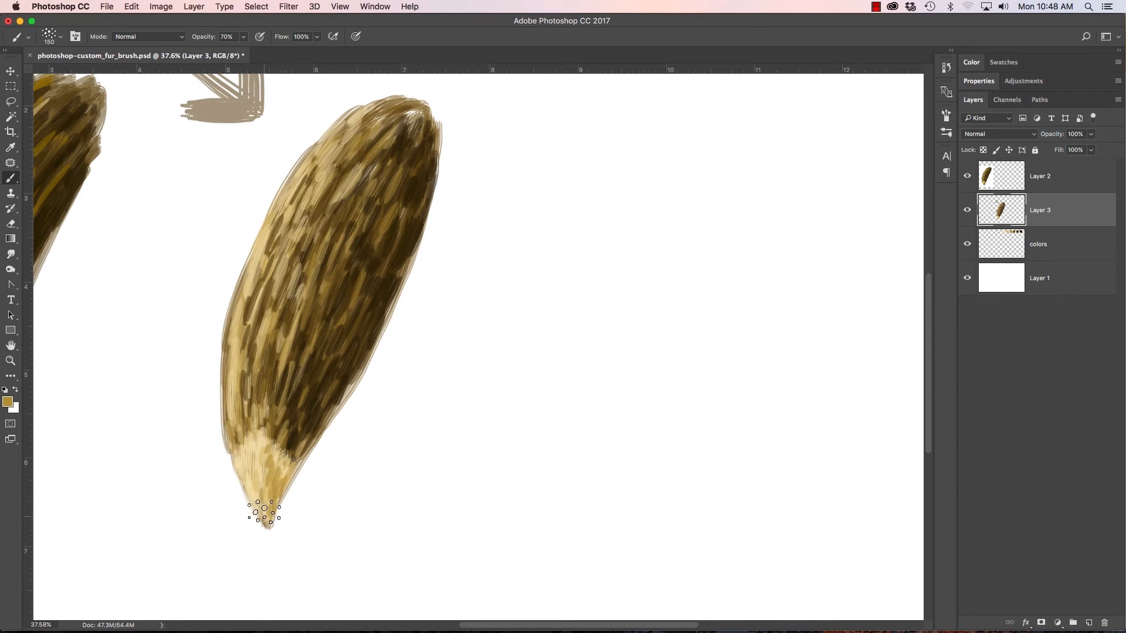
Step: Sample the darkest brown swatch again and darken the tail's right edge and lower right side
super+drag(426, 331, 384, 307)
drag(312, 256, 403, 302)
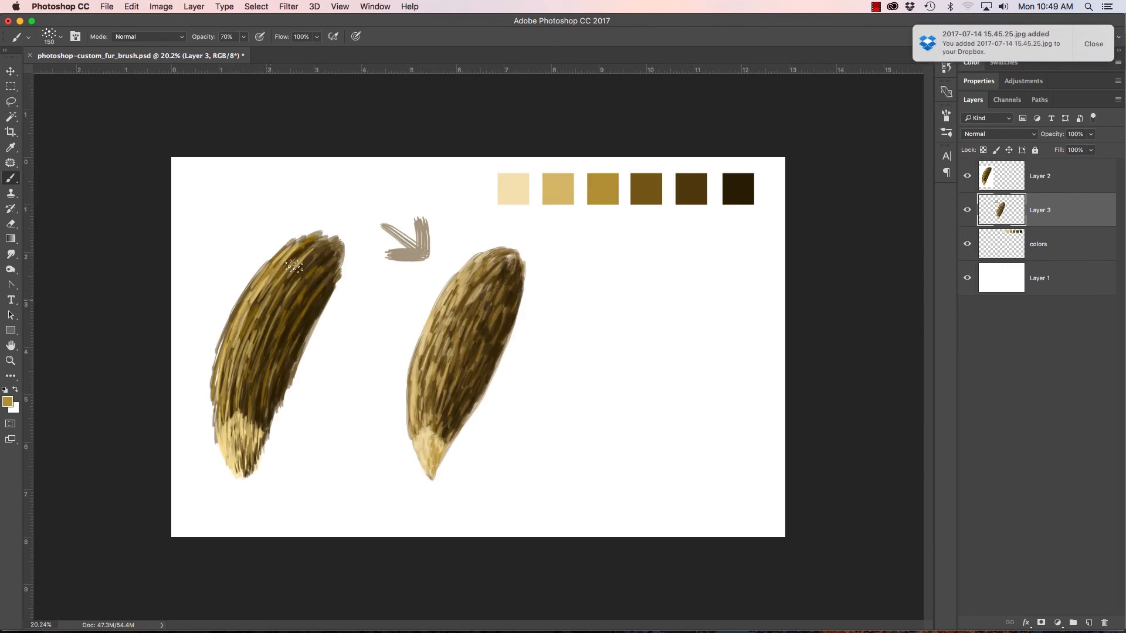
drag(372, 364, 399, 365)
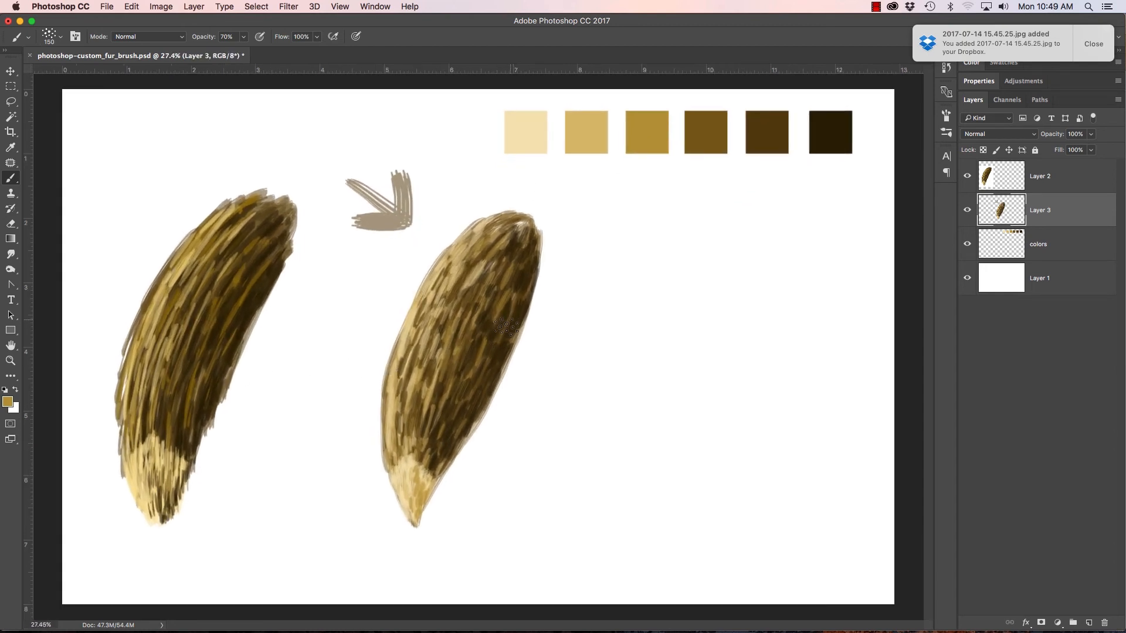
alt+click(836, 126)
mouse_move(481, 405)
mouse_down()
mouse_move(519, 337)
mouse_move(540, 251)
mouse_move(528, 302)
mouse_up()
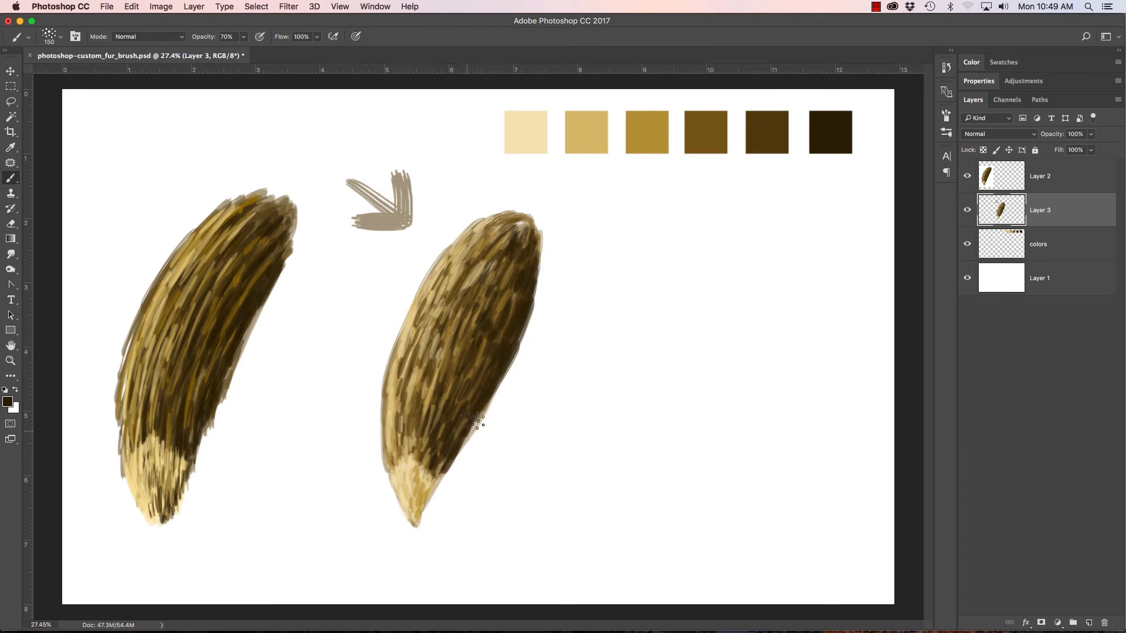
mouse_move(480, 414)
mouse_down()
mouse_move(476, 427)
mouse_move(469, 370)
mouse_move(493, 329)
mouse_move(470, 344)
mouse_move(465, 334)
mouse_move(442, 407)
mouse_up()
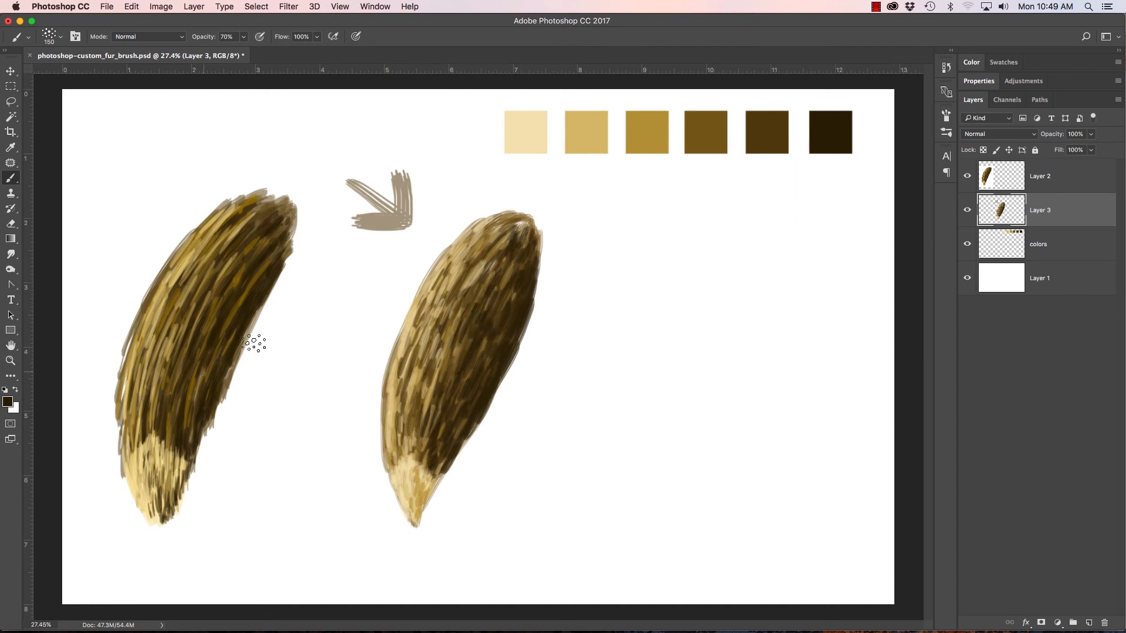
drag(442, 447, 438, 399)
Step: Sample the medium brown swatch and add shadow strokes along the right side of the tail's tip
alt+click(716, 124)
drag(421, 515, 437, 471)
mouse_move(426, 509)
mouse_down()
mouse_move(434, 474)
mouse_move(423, 466)
mouse_up()
mouse_move(419, 516)
mouse_down()
mouse_move(412, 493)
mouse_move(427, 490)
mouse_up()
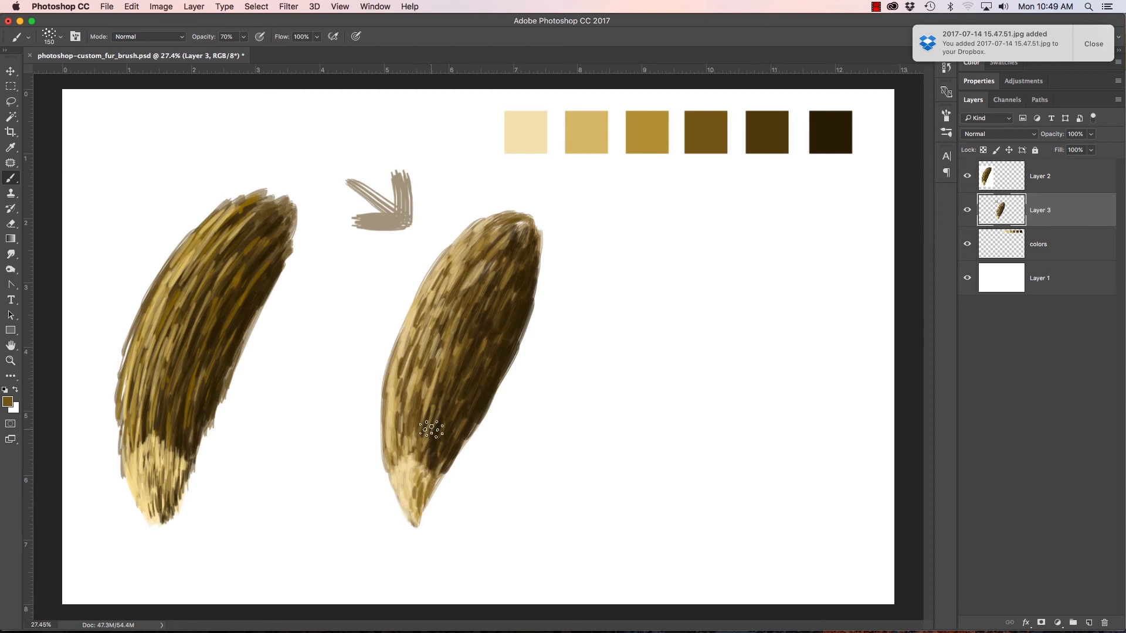
Step: Switch to Chrome and show the open "Photoshop: Removing Red Eye in a Photo" tutorial page
scroll(524, 320, down, 2)
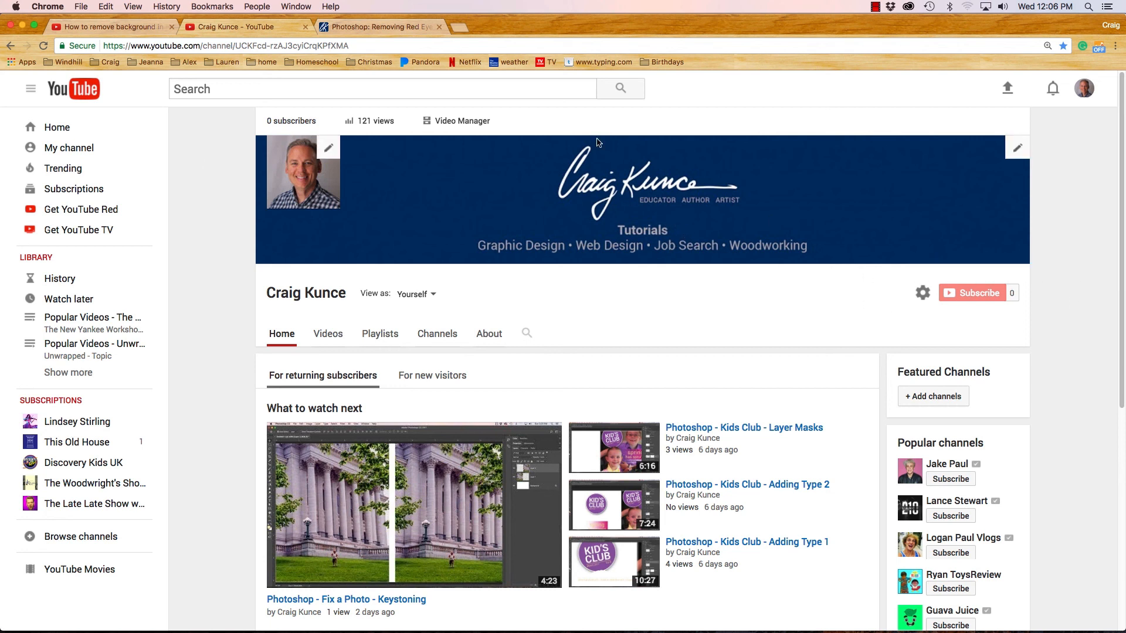
click(360, 26)
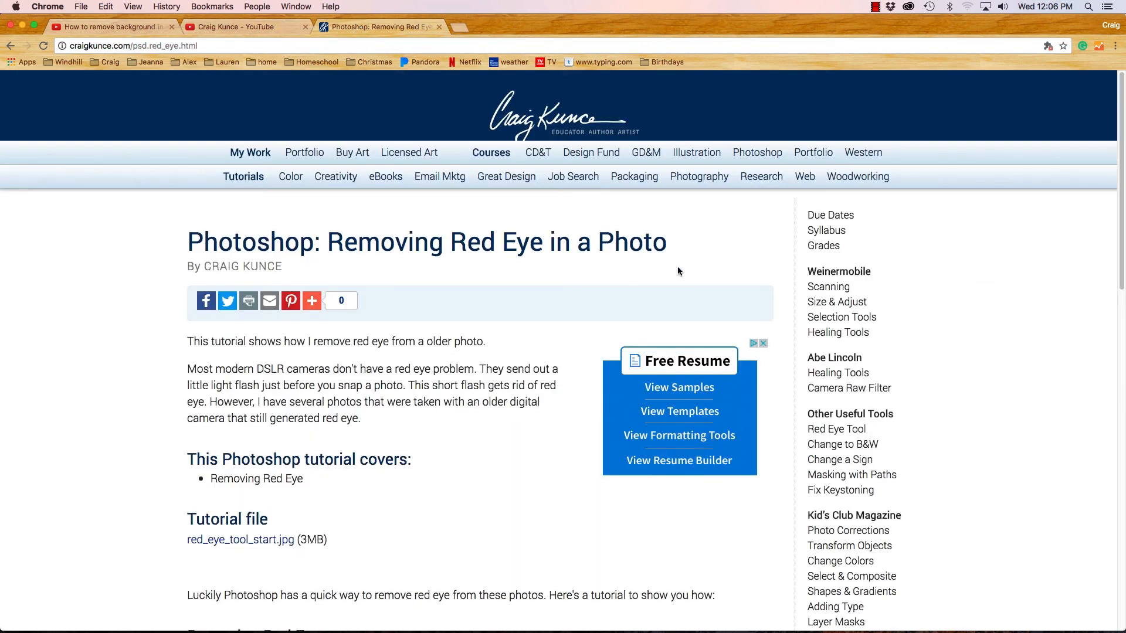